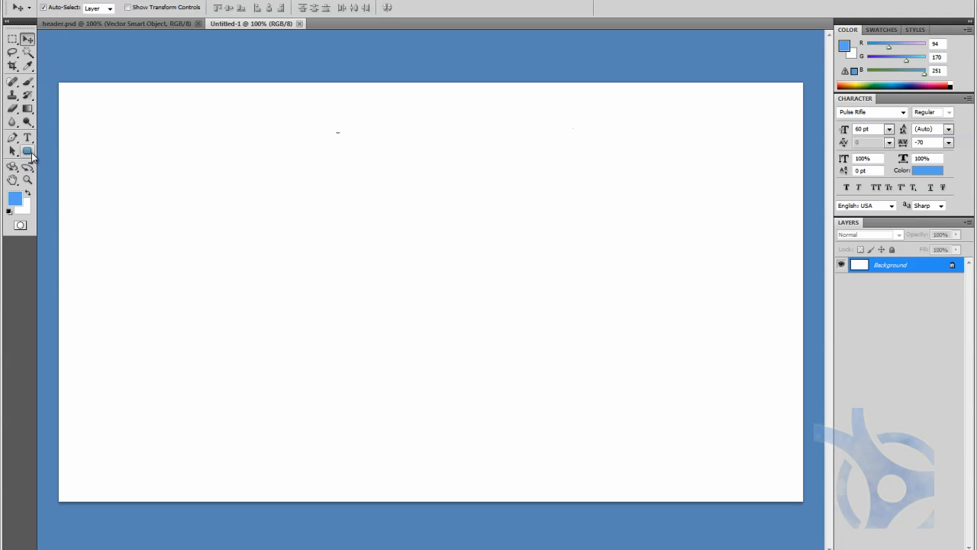
left_click(27, 152)
left_click(65, 150)
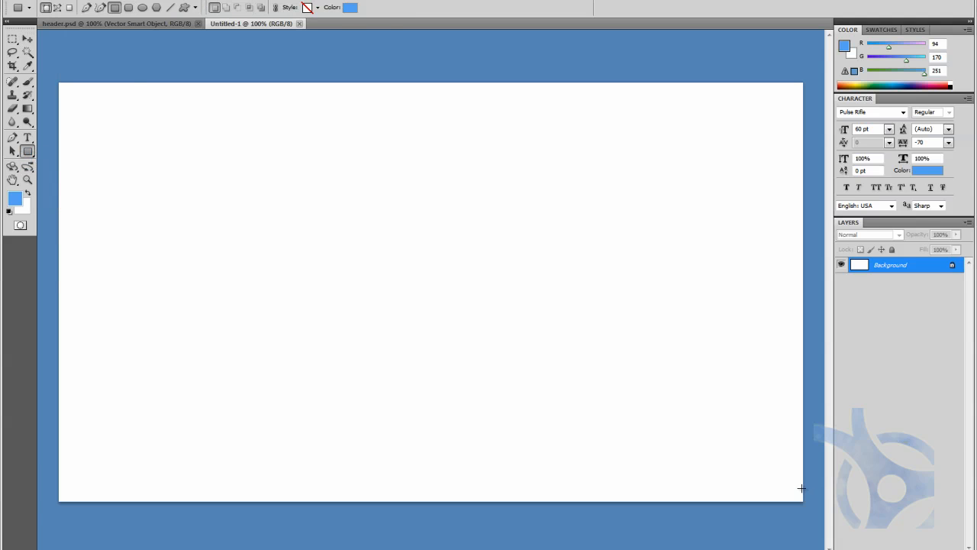
left_click_drag(769, 477, 669, 458)
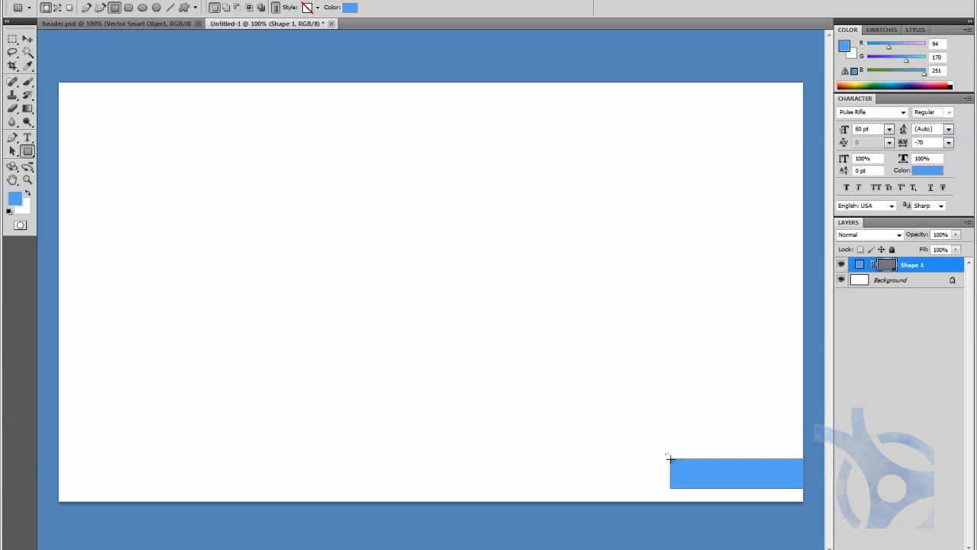
left_click(27, 40)
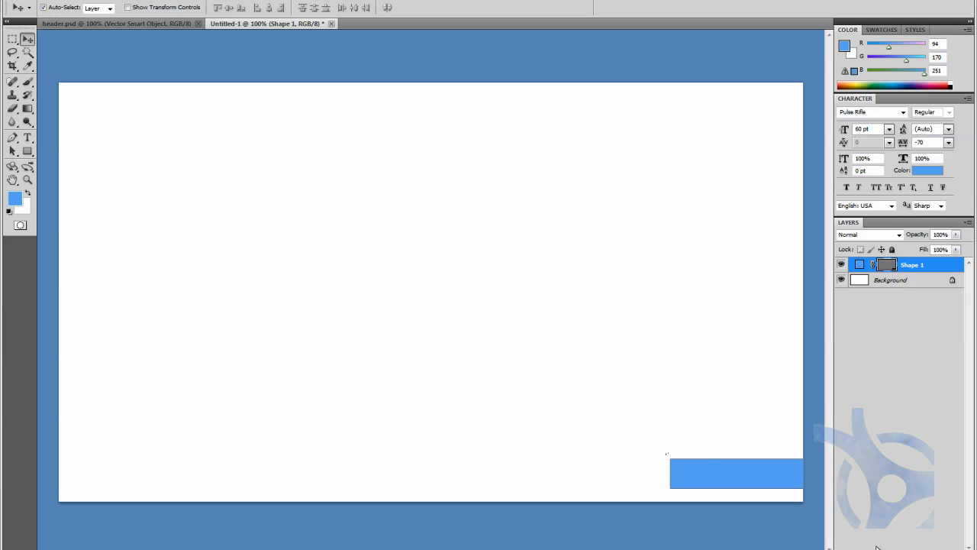
left_click(710, 437)
left_click(747, 474)
key("Delete")
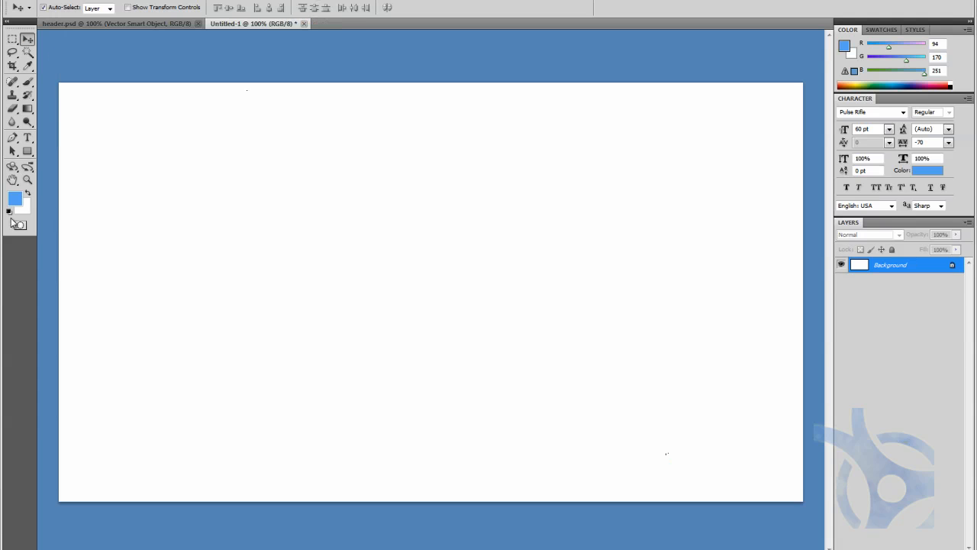
Reset the colours to default and draw a black rectangle reaching the canvas's right edge near its lower corner
left_click(9, 212)
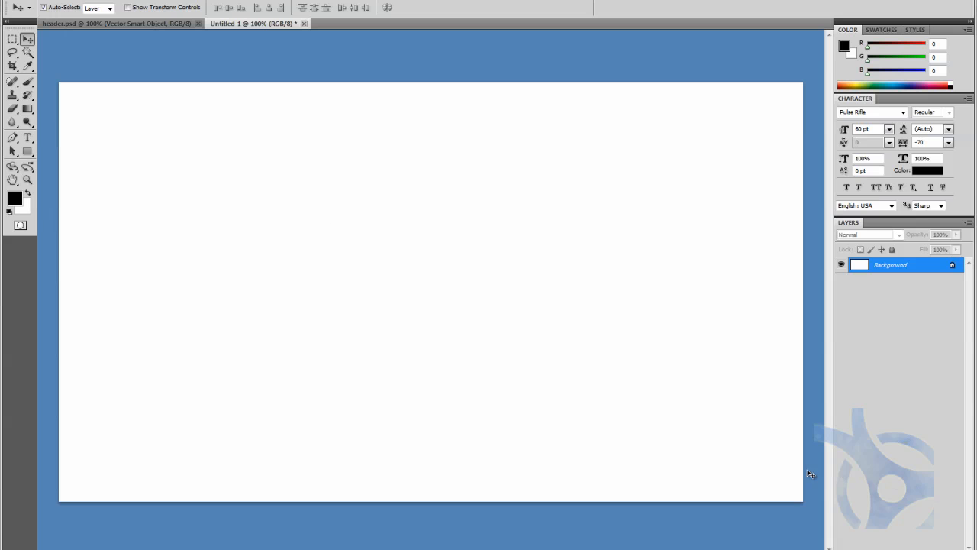
left_click(29, 151)
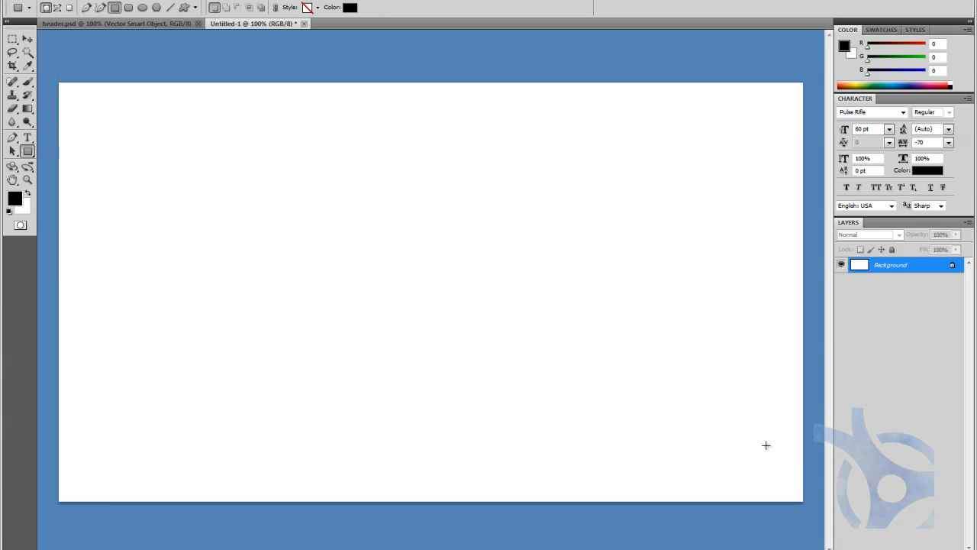
left_click_drag(750, 464, 677, 438)
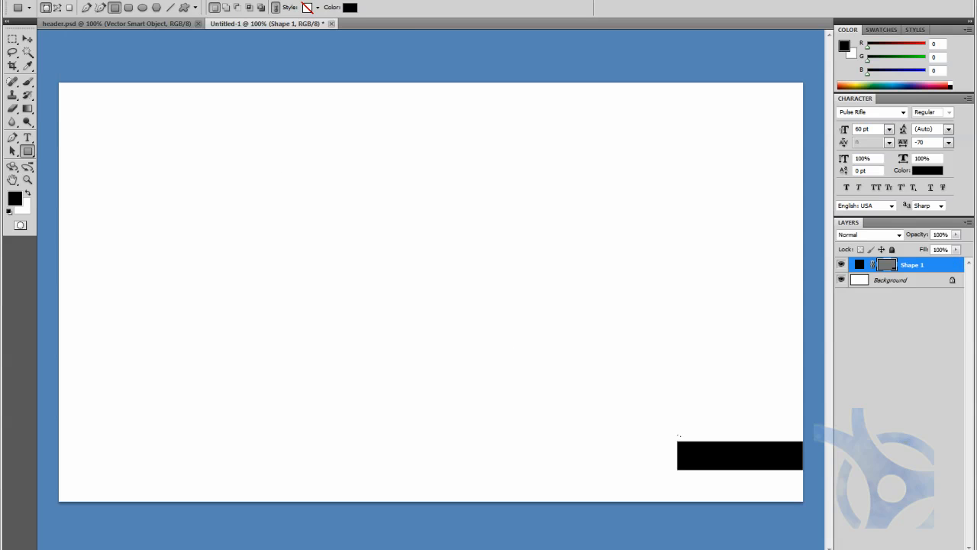
left_click(26, 37)
left_click(504, 258)
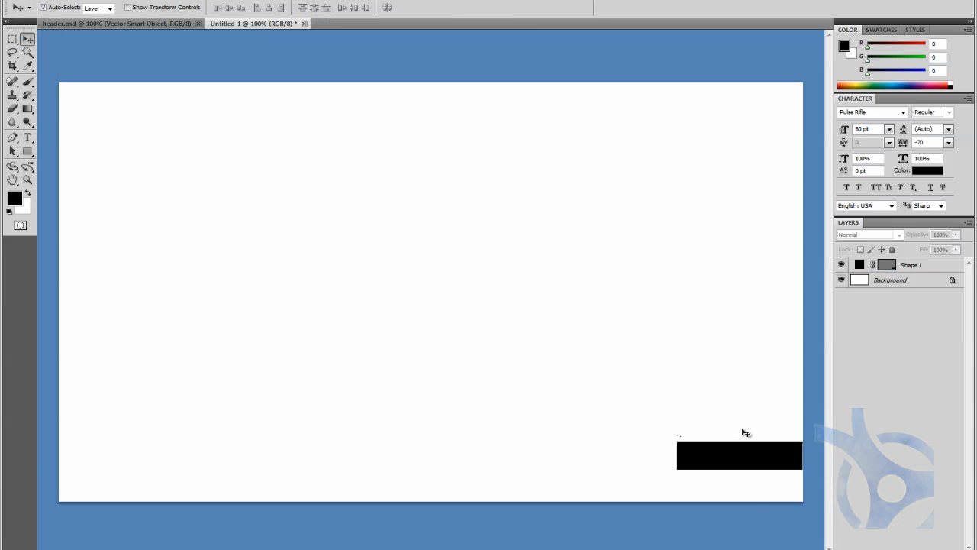
Distort the black rectangle by pulling its lower-left corner outward so that its left end is slanted
left_click(741, 455)
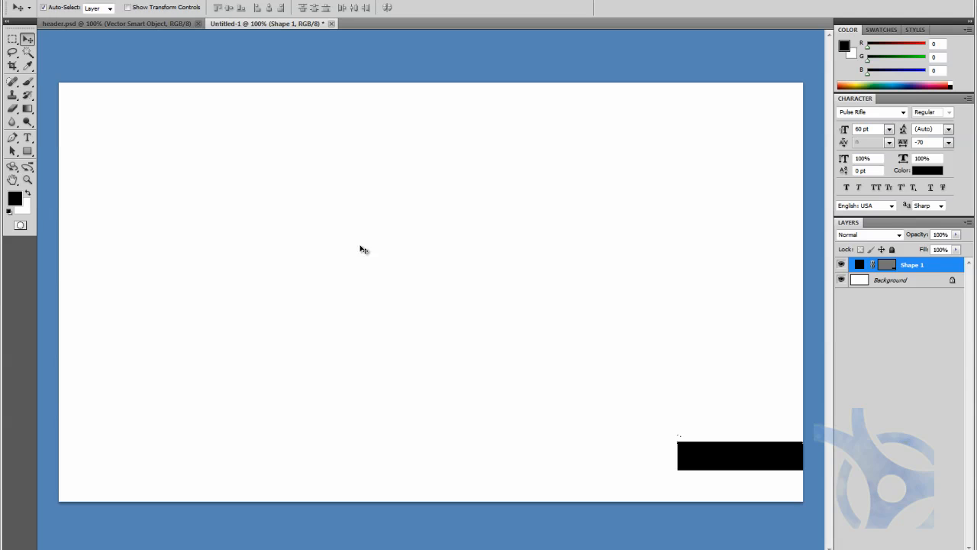
left_click(67, 3)
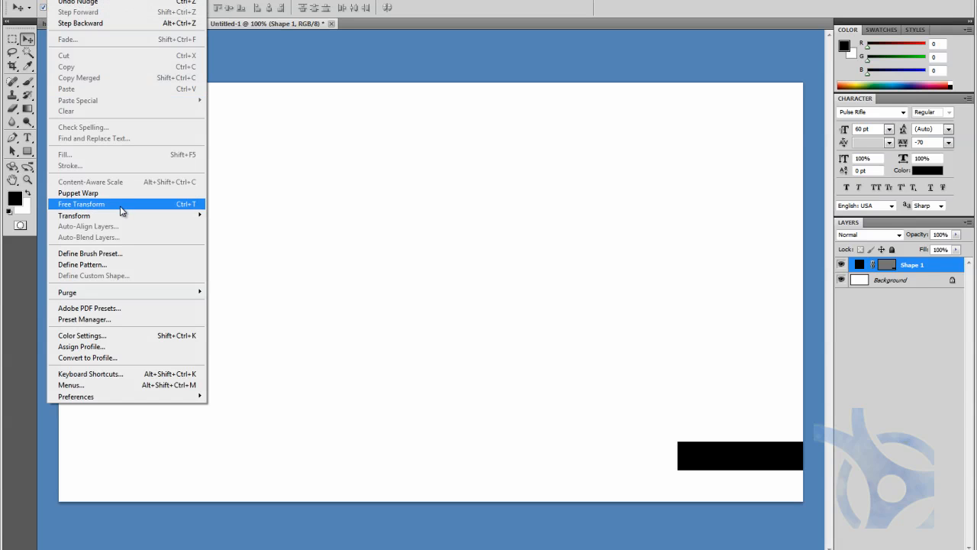
mouse_move(119, 214)
left_click(228, 253)
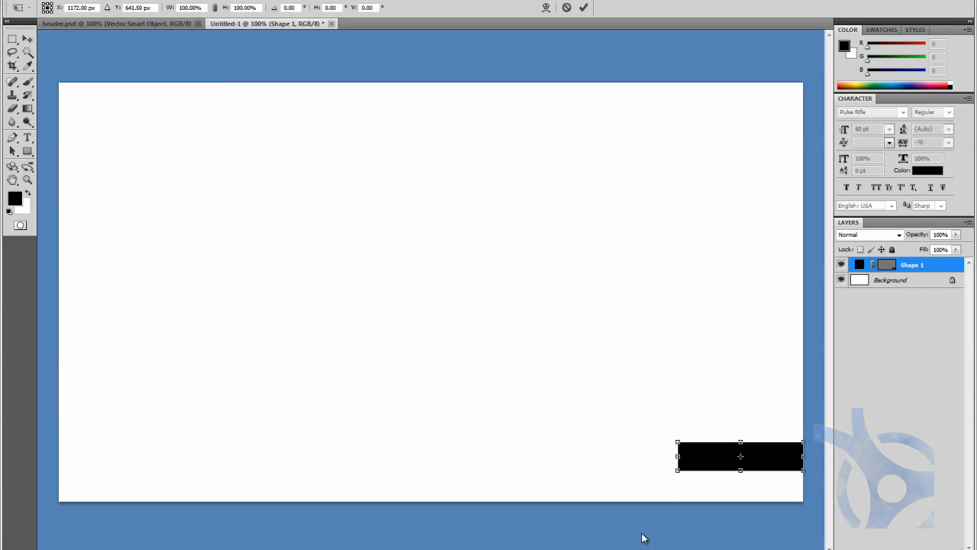
left_click_drag(676, 473, 649, 475)
key("Return")
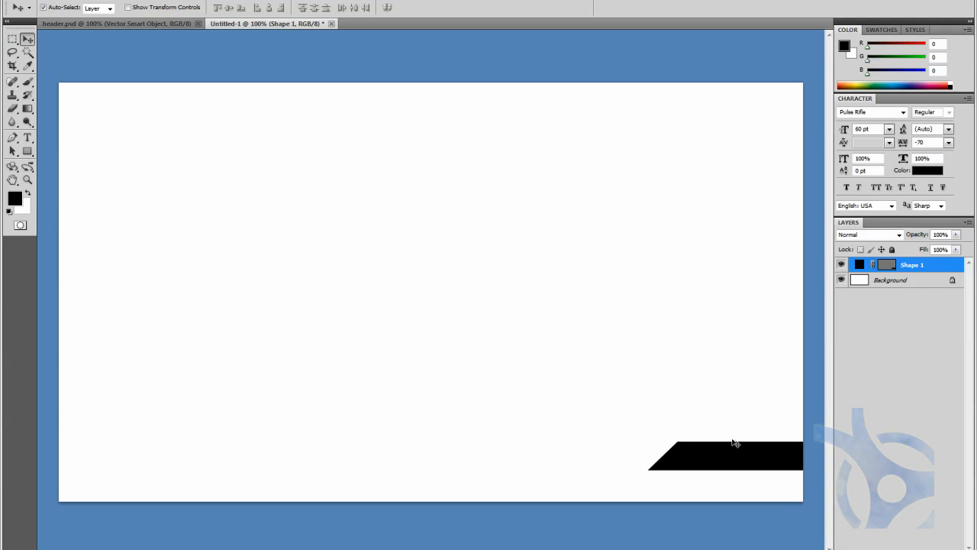
right_click(917, 264)
left_click(917, 281)
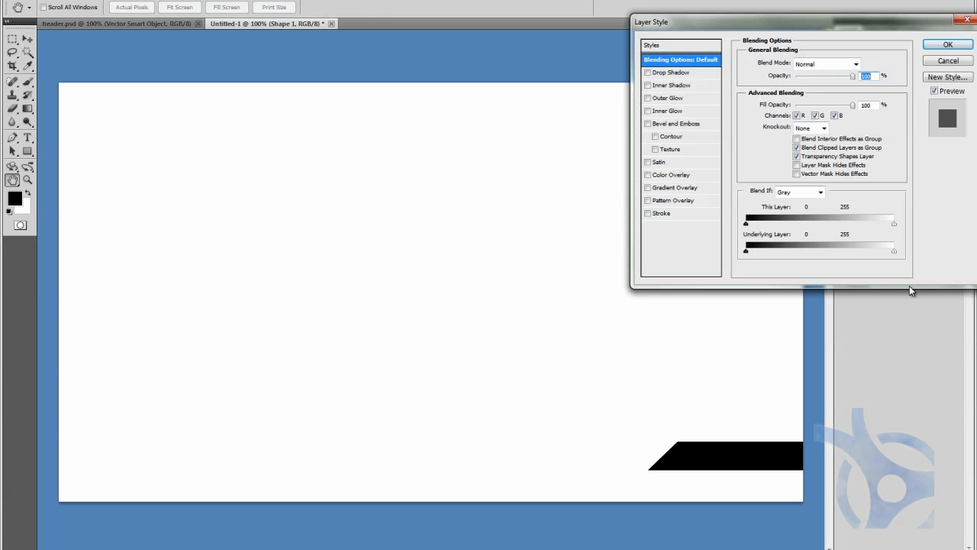
left_click(948, 61)
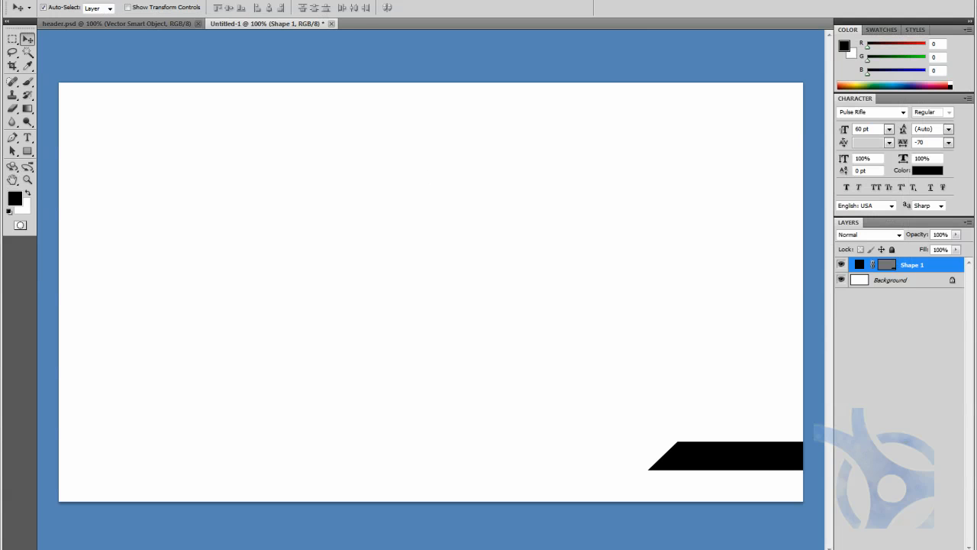
left_click(879, 549)
left_click(909, 268)
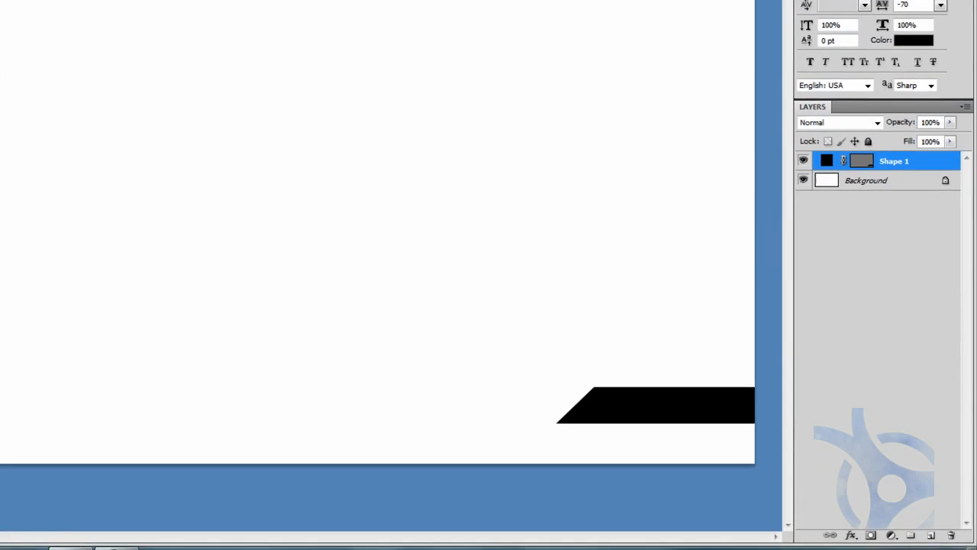
Open the shape layer's style settings, leave Stroke off and enable Pattern Overlay
left_click(1, 2)
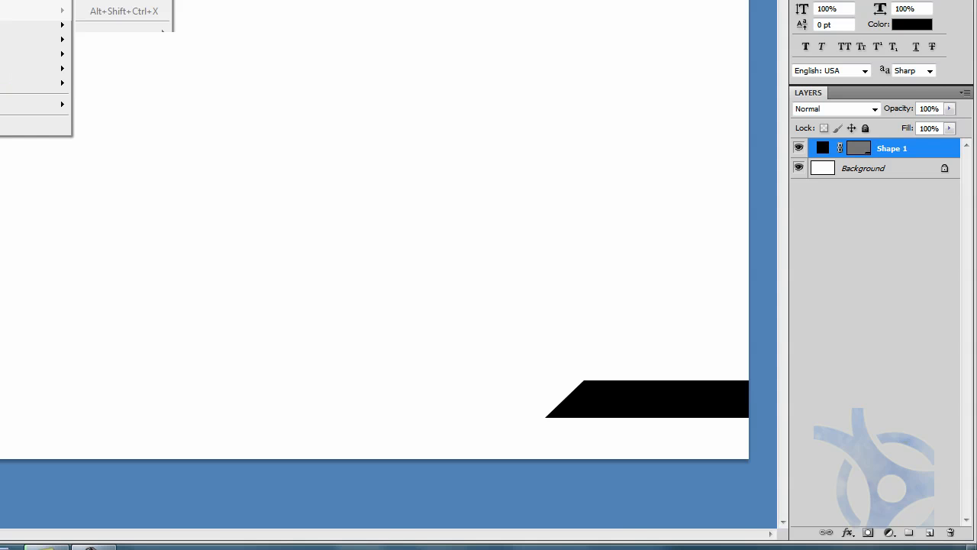
mouse_move(3, 35)
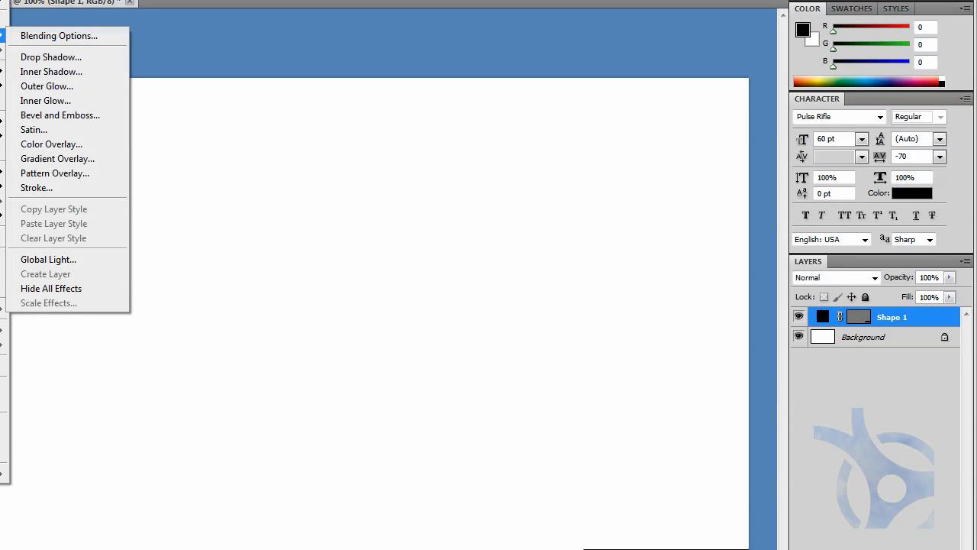
left_click(73, 187)
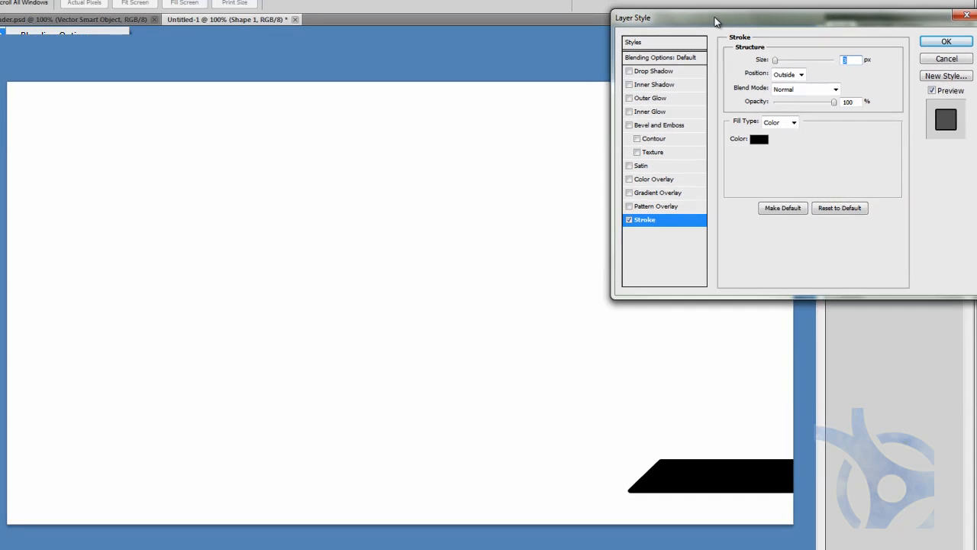
left_click(647, 213)
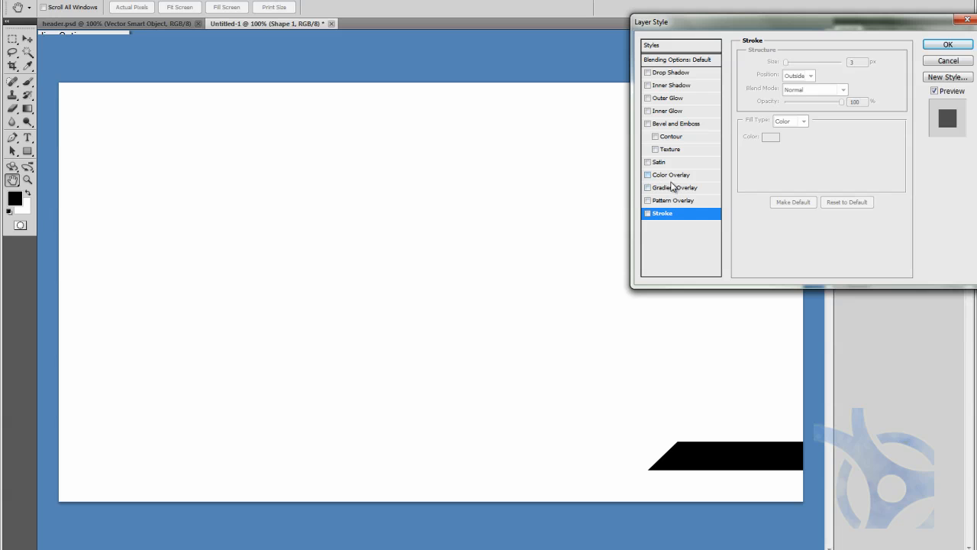
left_click(682, 199)
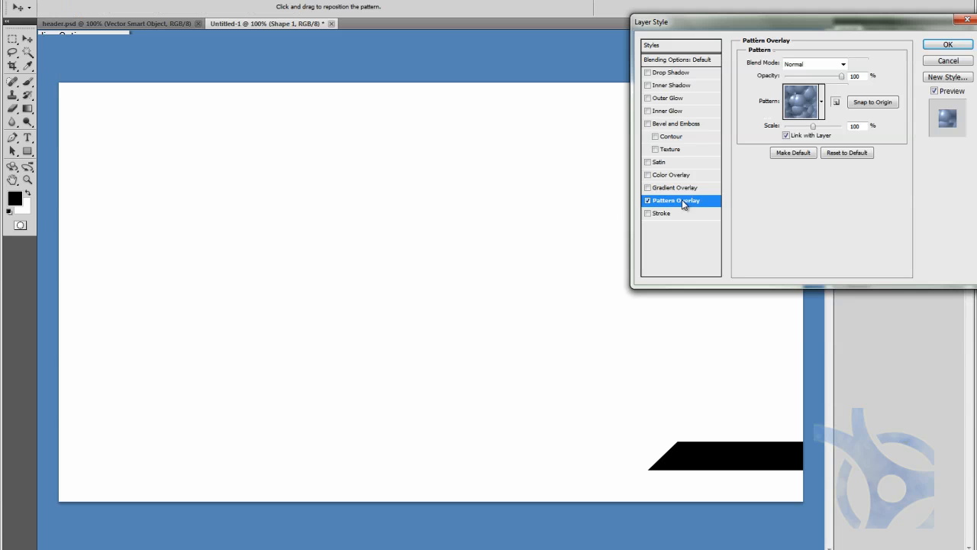
Look through the overlay patterns, choose the one with diagonal black squares and reduce its scale
left_click(810, 106)
scroll(783, 165, "down", 6)
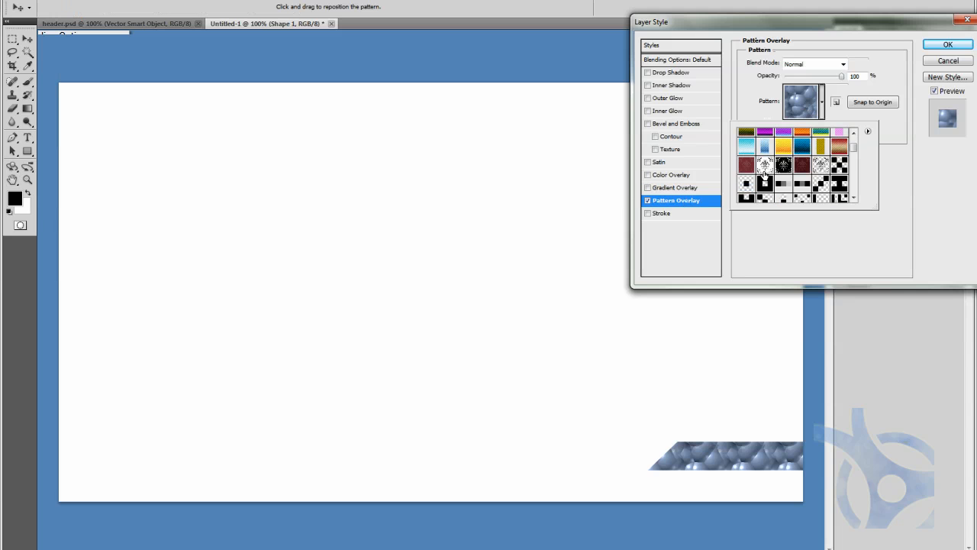
scroll(782, 165, "down", 2)
scroll(783, 178, "down", 2)
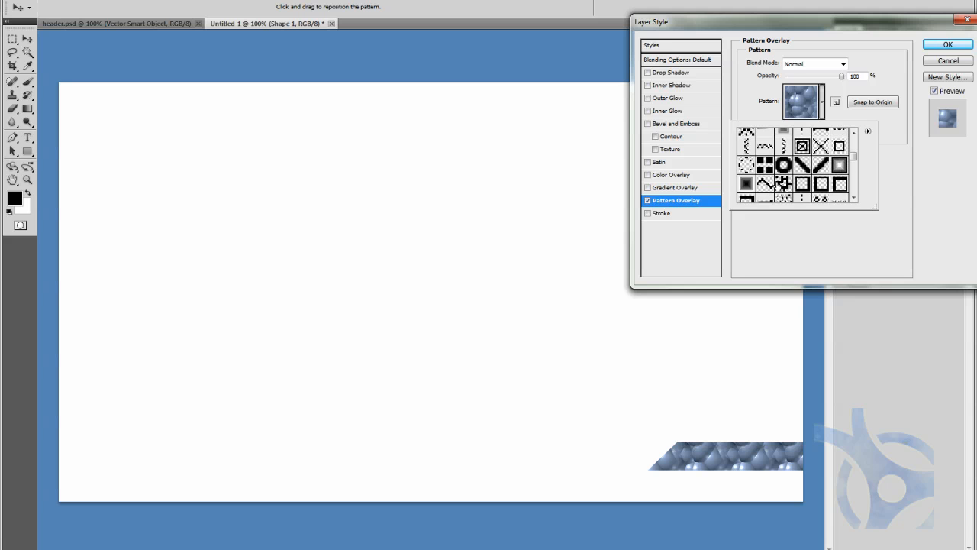
scroll(780, 183, "up", 3)
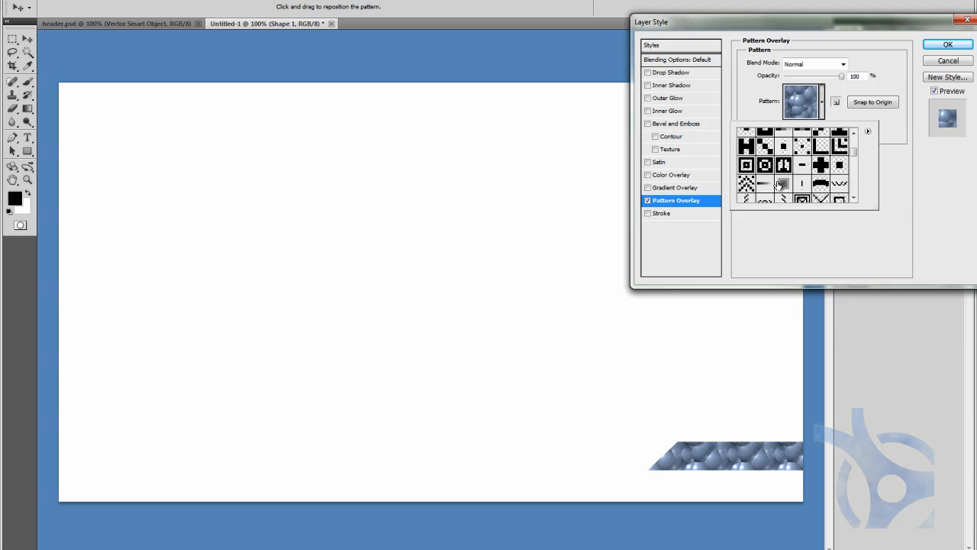
scroll(771, 167, "up", 2)
left_click(750, 169)
left_click(750, 170)
left_click(765, 168)
left_click(743, 104)
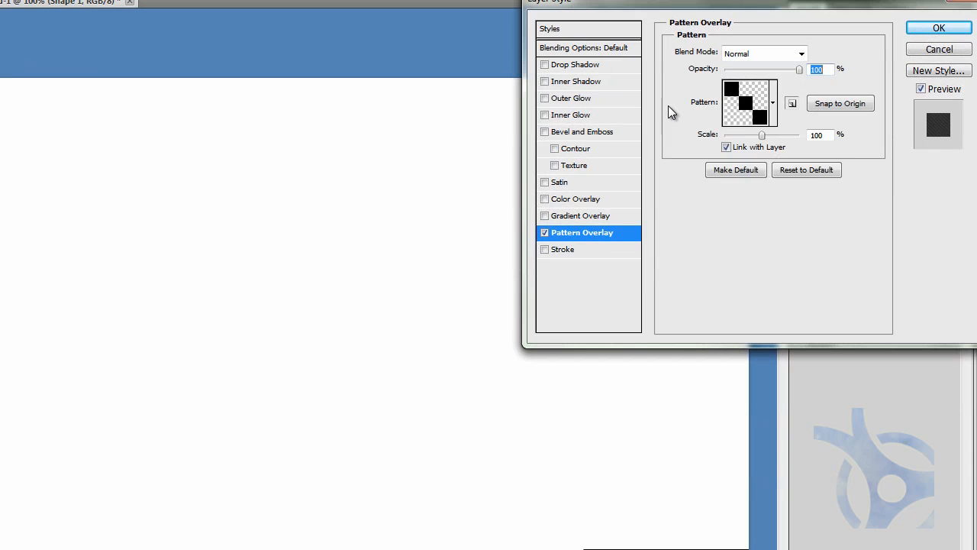
left_click_drag(763, 138, 756, 141)
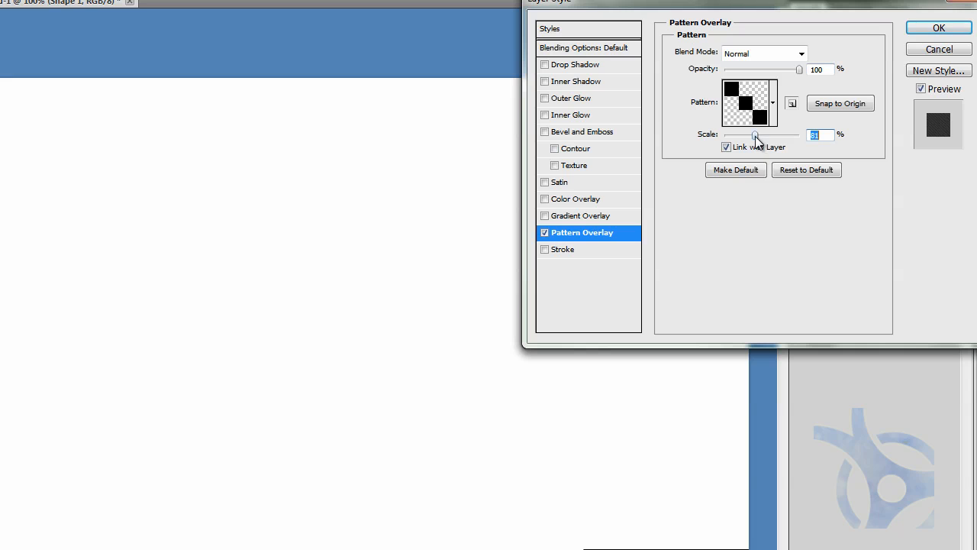
Try a red Color Overlay at 41% opacity on the shape
left_click(574, 49)
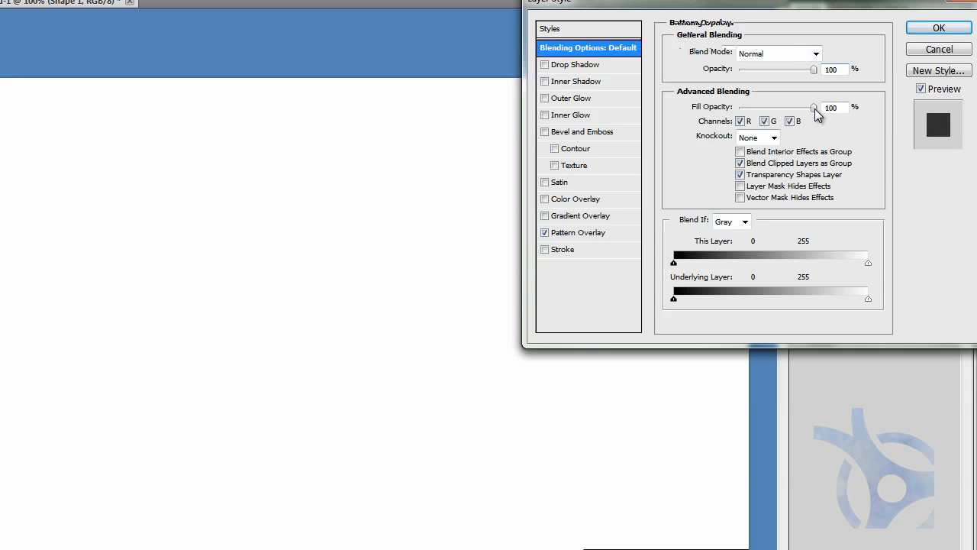
left_click_drag(752, 107, 816, 107)
left_click(545, 199)
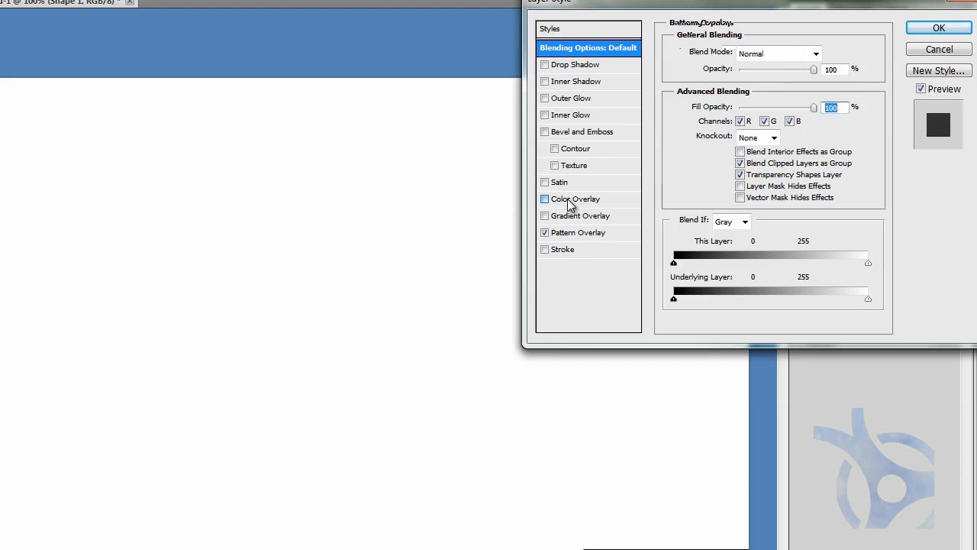
left_click_drag(796, 69, 755, 71)
Set the Pattern Overlay scale to 685%
left_click(584, 234)
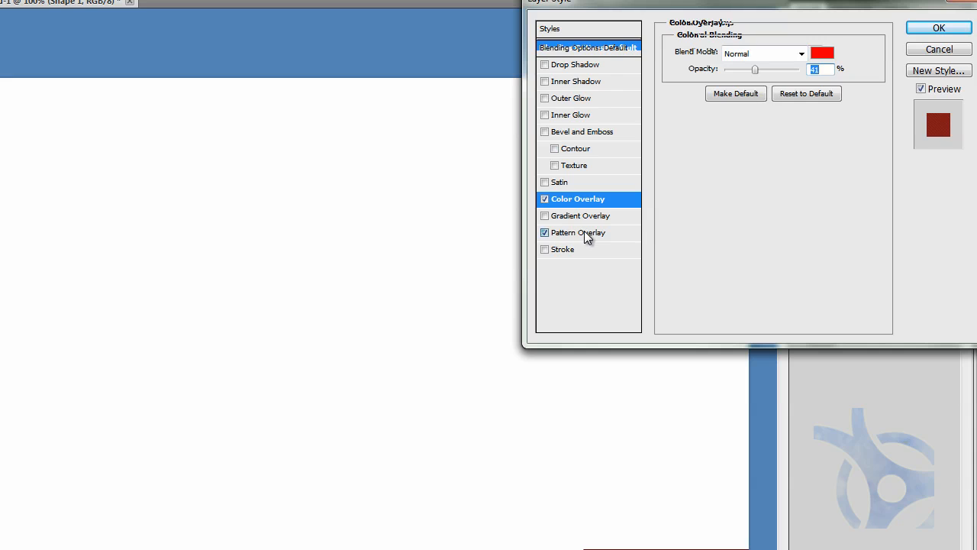
left_click(735, 150)
left_click_drag(755, 136, 788, 141)
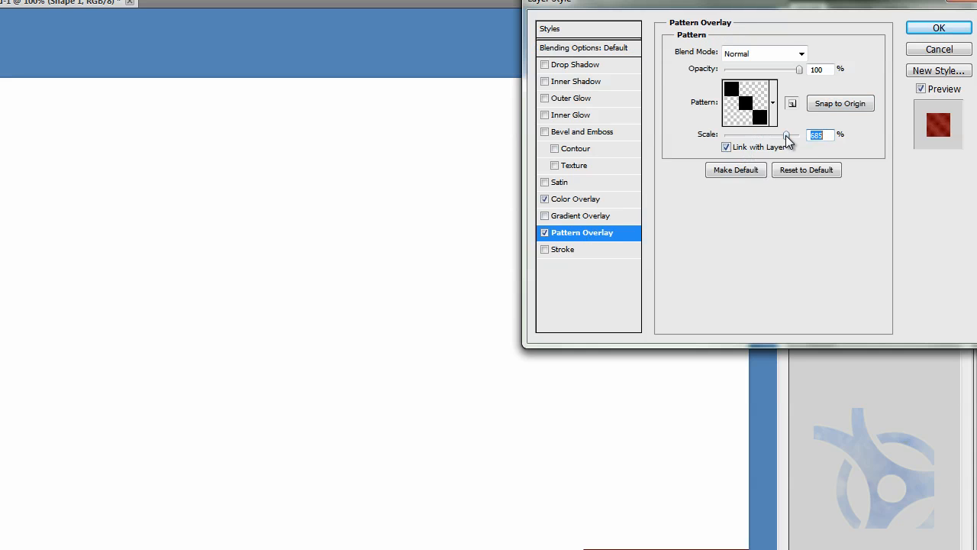
Look further through the overlay patterns and try the black I-shaped pattern on the shape
left_click(773, 102)
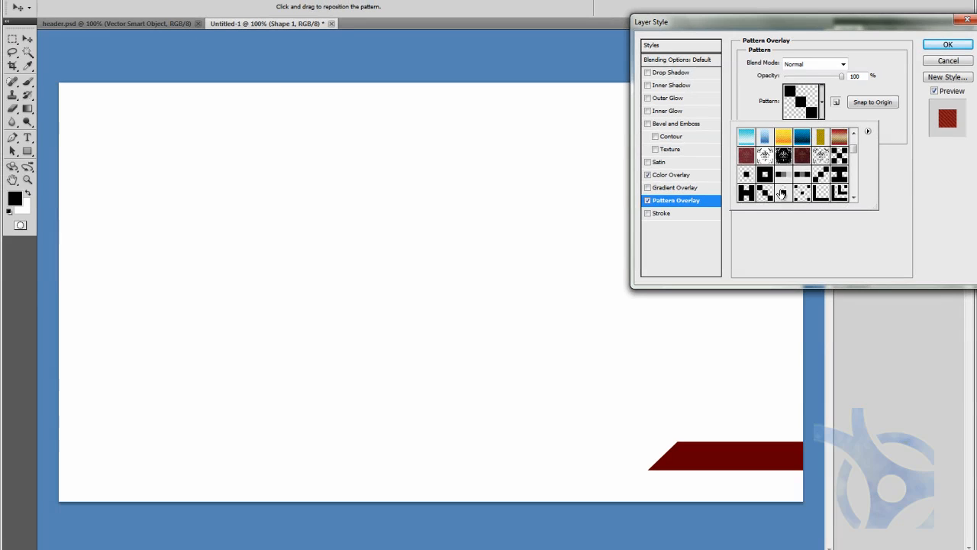
scroll(782, 194, "down", 8)
scroll(782, 185, "down", 4)
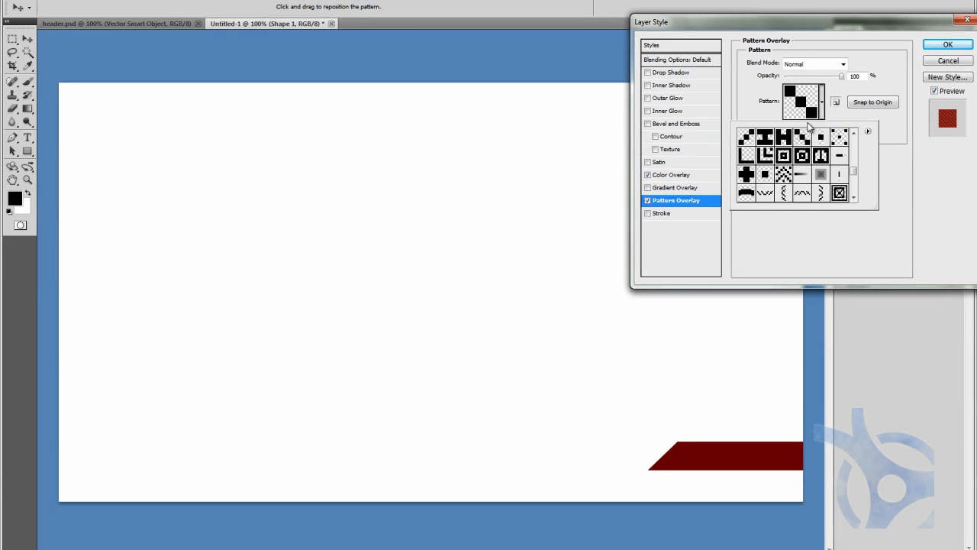
left_click(784, 139)
left_click(765, 140)
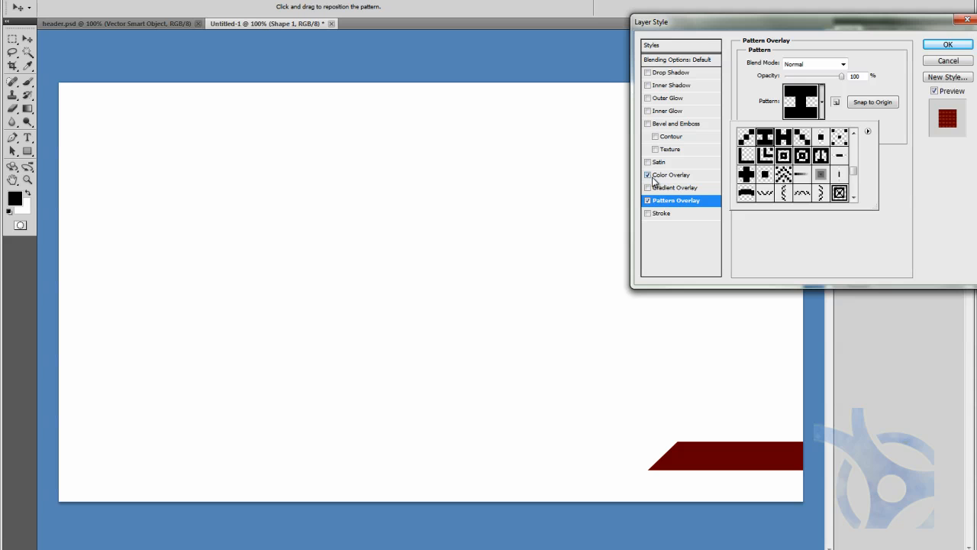
Turn off Color Overlay and apply the Pattern Overlay with the nested squares and central X to the shape
left_click(647, 174)
left_click(822, 101)
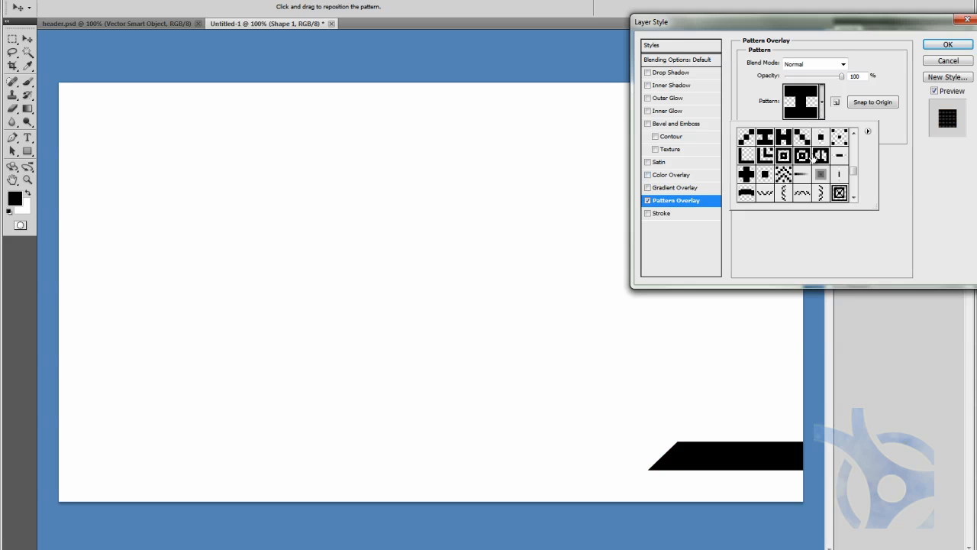
left_click(839, 193)
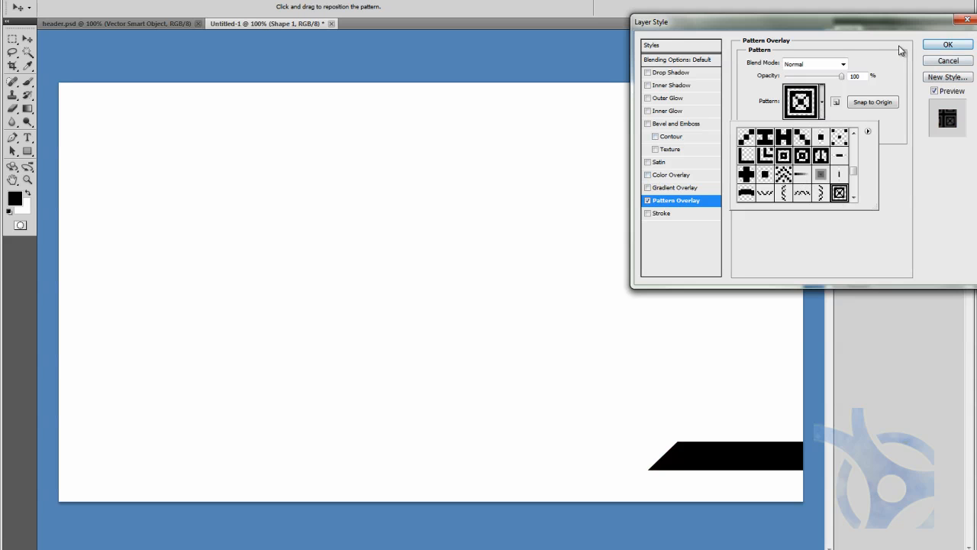
left_click(938, 47)
left_click(947, 45)
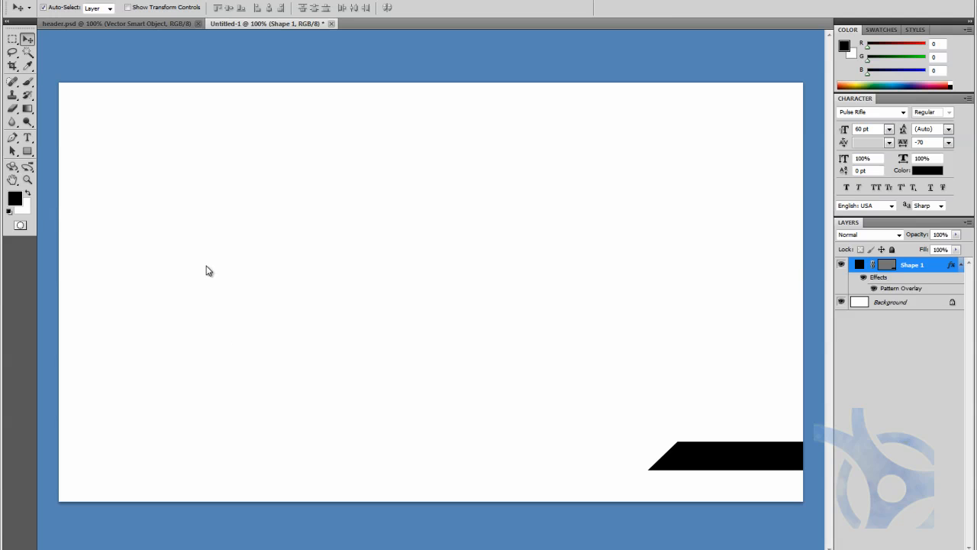
Set the foreground color to dark grey (RGB 104, 104, 104) and fill the rasterized banner shape with it using the Paint Bucket
left_click(16, 200)
left_click(523, 90)
left_click_drag(523, 90, 516, 99)
left_click(767, 7)
left_click(27, 113)
left_click_drag(29, 115, 115, 116)
left_click(736, 464)
key("Return")
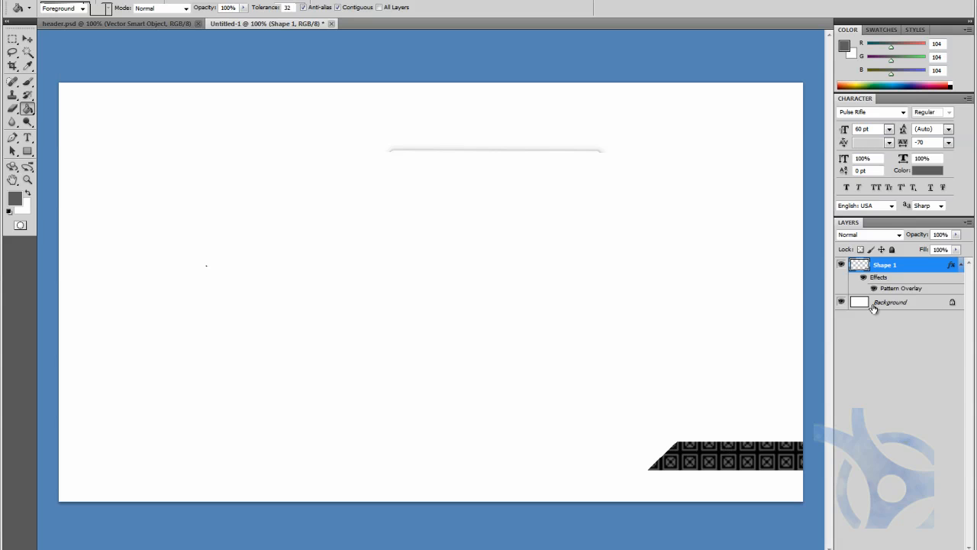
Change the shape's Pattern Overlay to the diagonal black squares pattern and reduce its scale to a fine texture
double_click(891, 288)
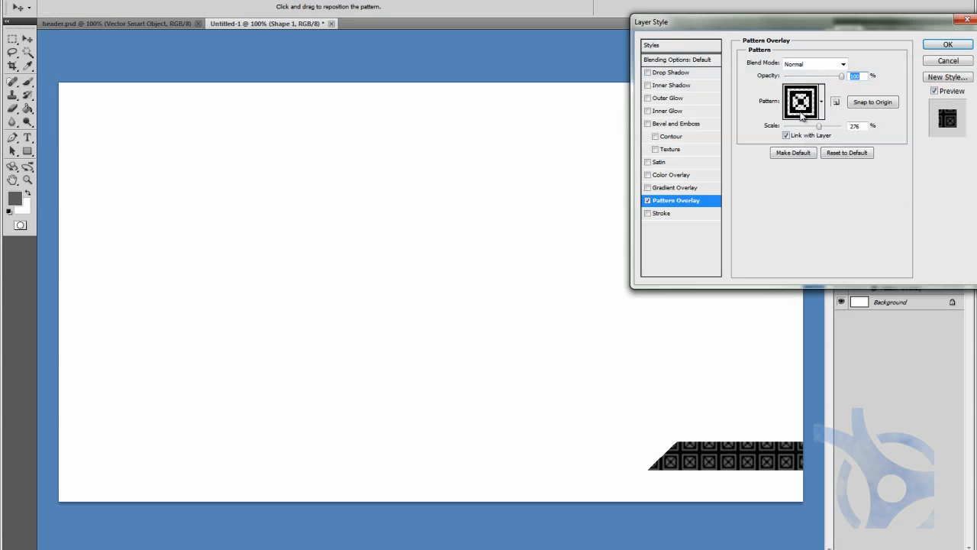
left_click(801, 114)
left_click(800, 137)
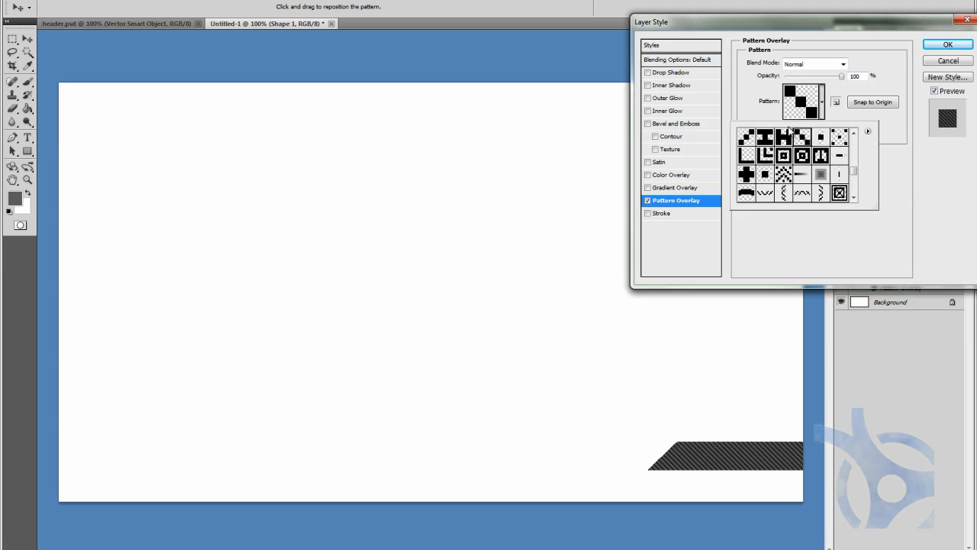
left_click(774, 115)
left_click_drag(796, 127, 802, 128)
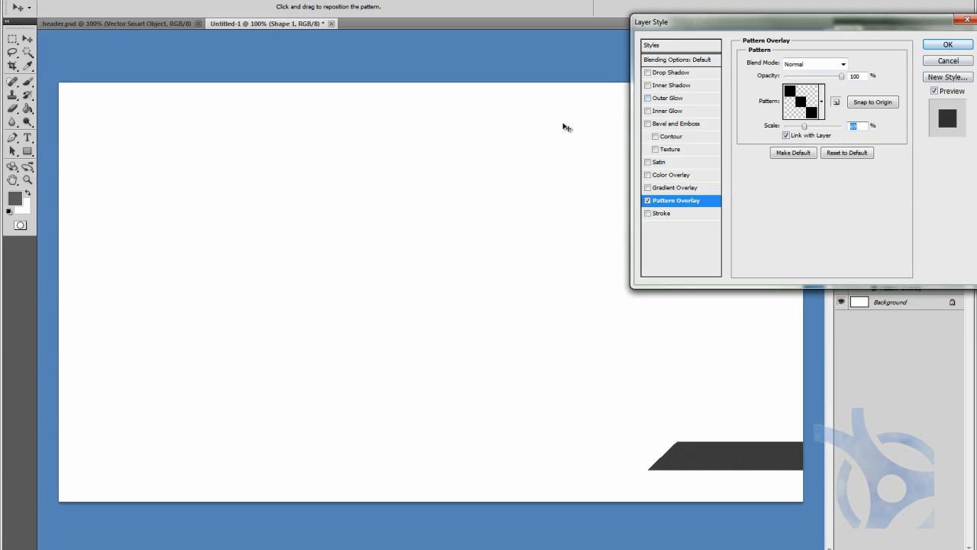
Apply a Bevel and Emboss effect to the banner, trying the Outer Bevel, Pillow Emboss and Emboss styles
left_click(658, 127)
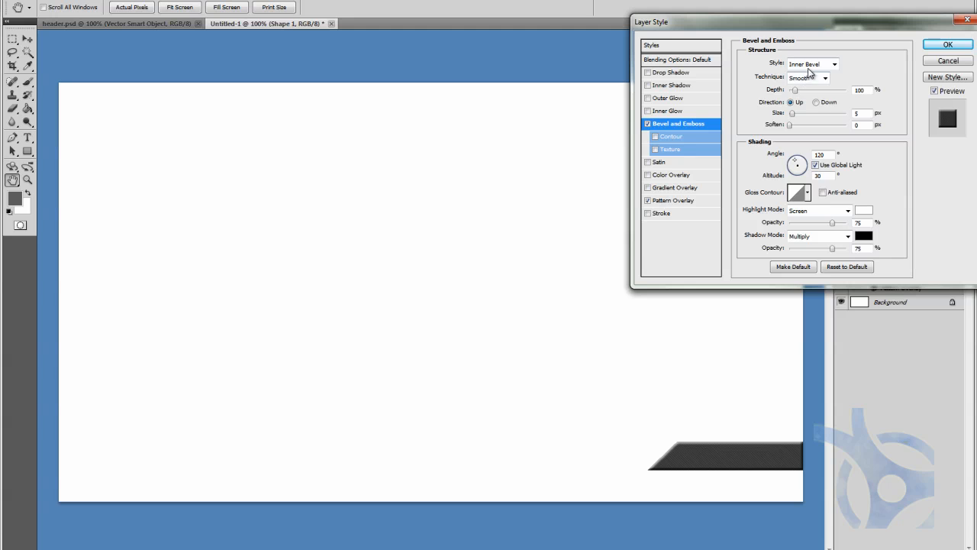
left_click(807, 66)
left_click(806, 66)
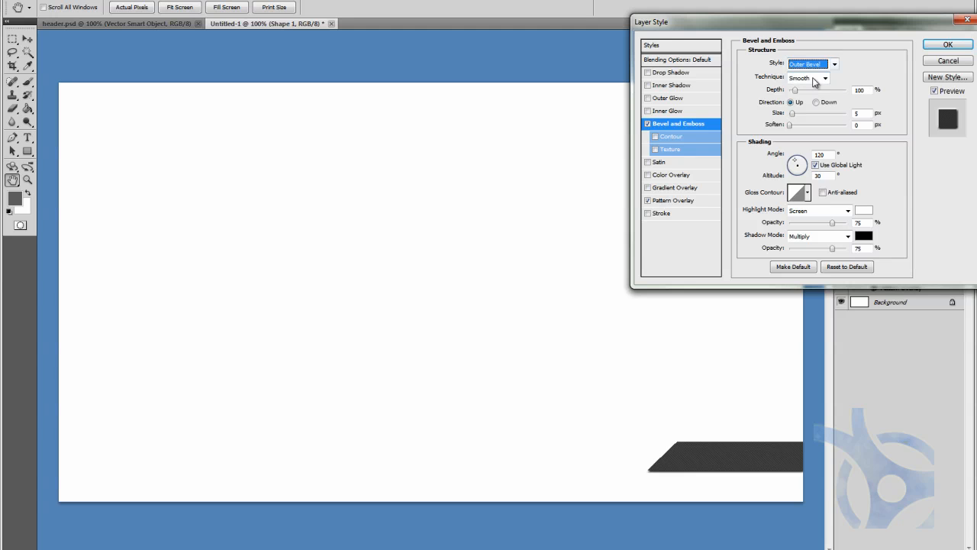
scroll(808, 70, "down", 3)
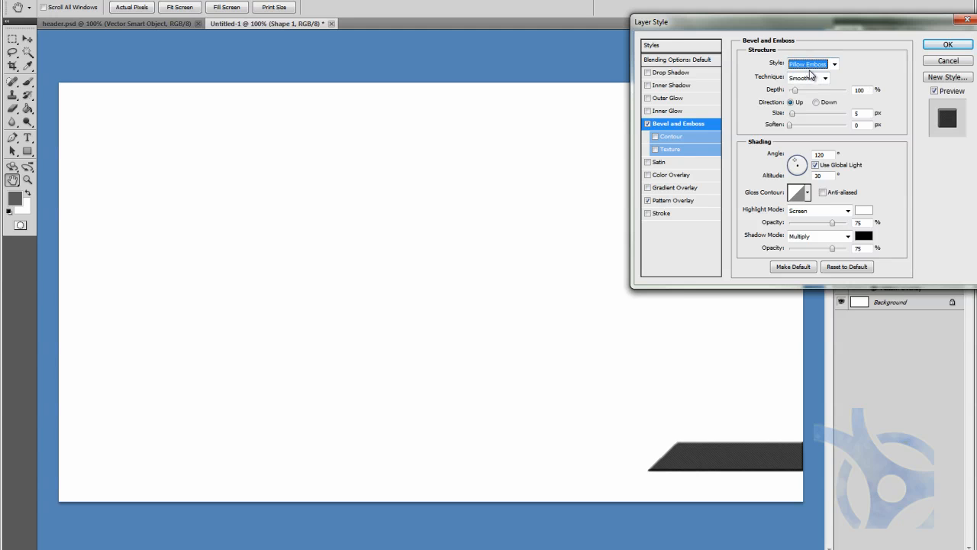
scroll(814, 80, "up", 3)
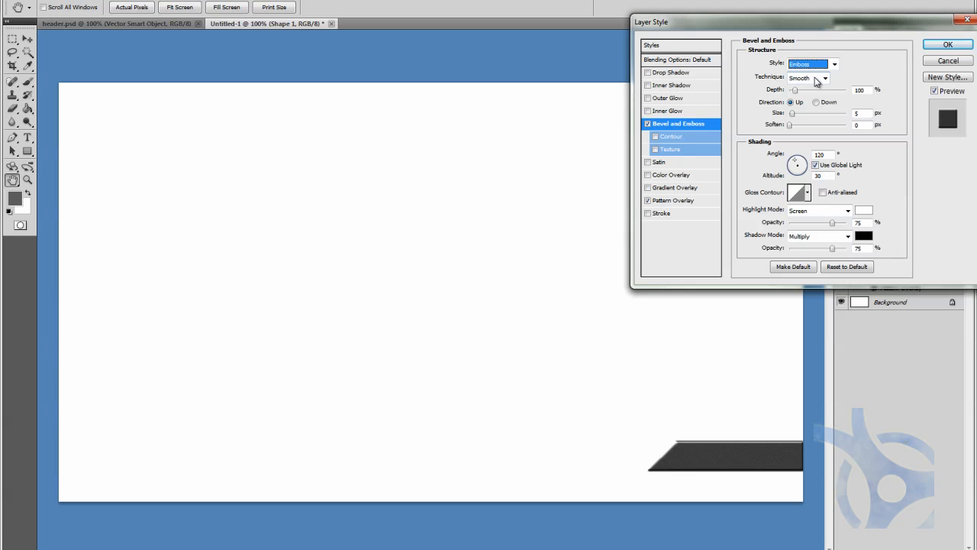
left_click(948, 46)
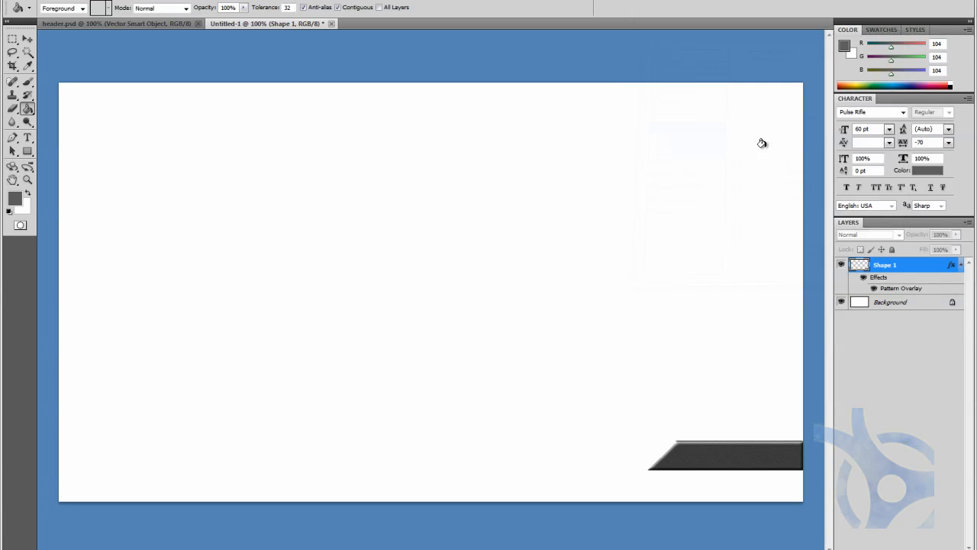
Duplicate the Shape 1 layer and place the copy just above the original banner
left_click(27, 39)
left_click(915, 313)
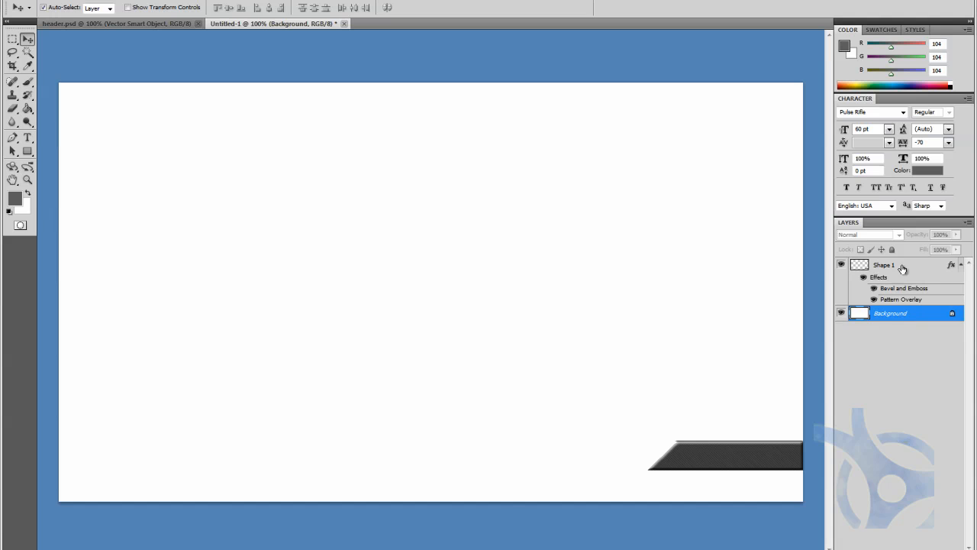
left_click(901, 268)
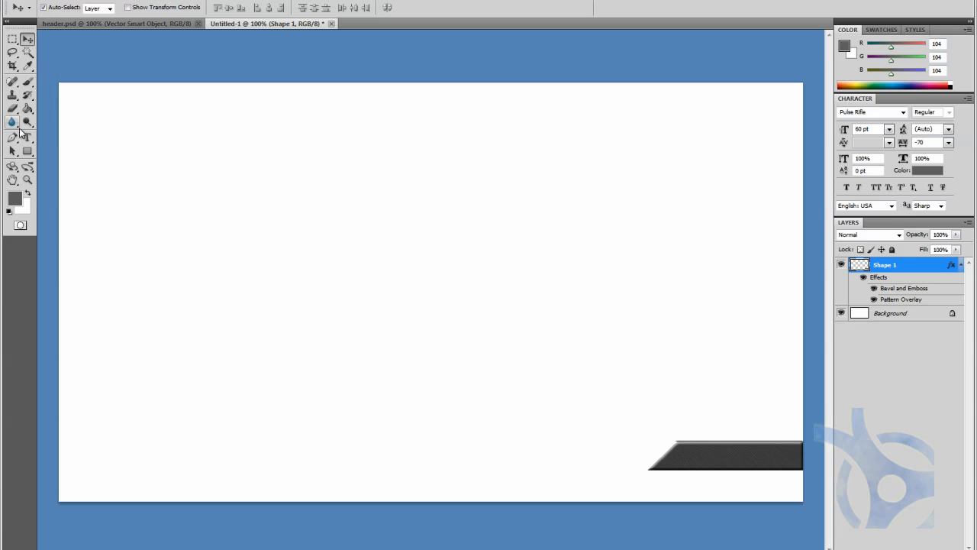
right_click(904, 268)
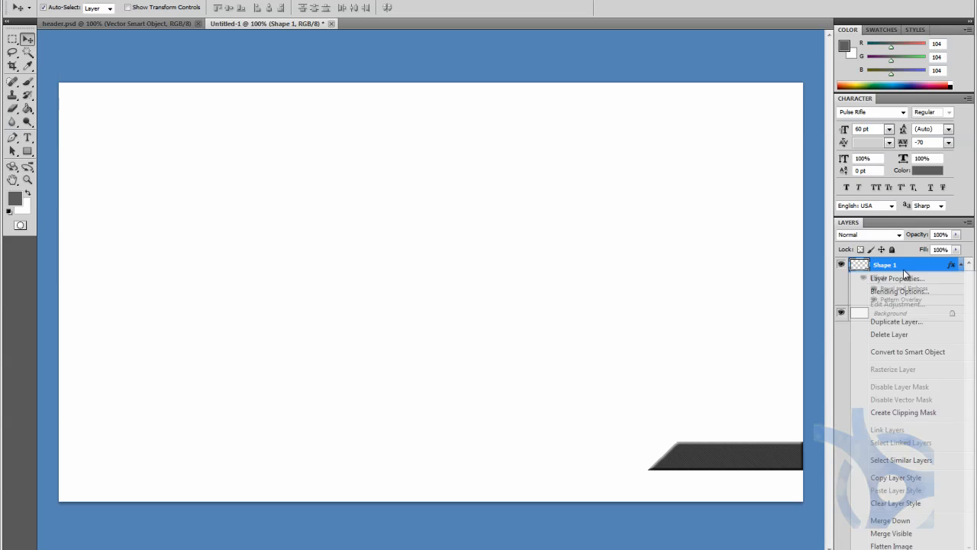
left_click(903, 324)
key("Return")
left_click_drag(711, 465, 712, 430)
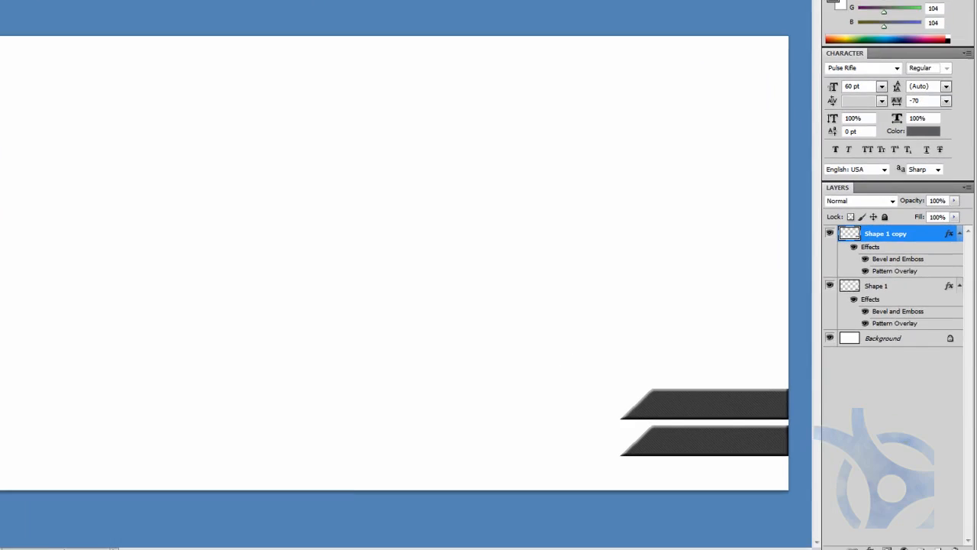
Scale the copied banner down toward the canvas's right edge and lower it until it rests on the original banner
key("ctrl+t")
left_click_drag(618, 390, 611, 347)
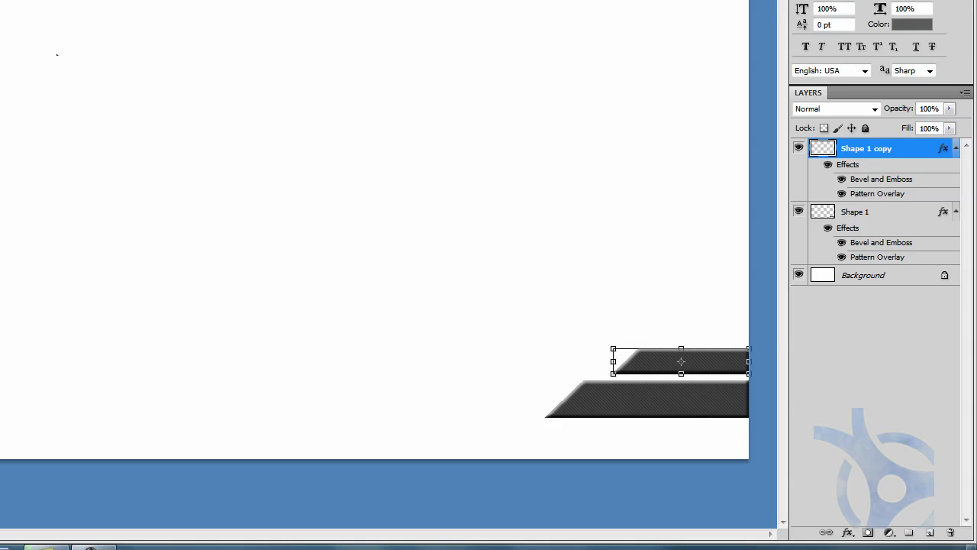
key("Return")
left_click_drag(687, 364, 687, 377)
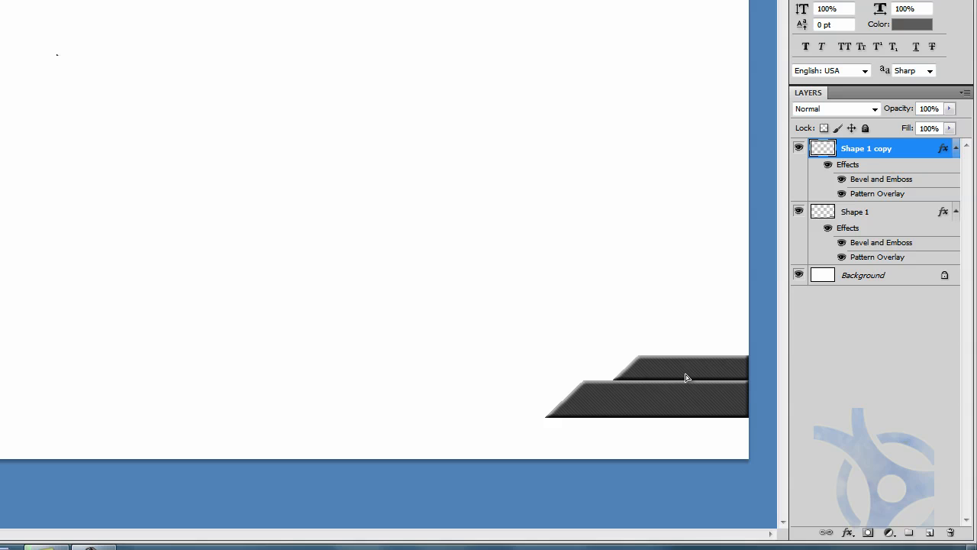
Move the Shape 1 copy layer below Shape 1 and fine-tune the smaller banner's vertical position
double_click(869, 148)
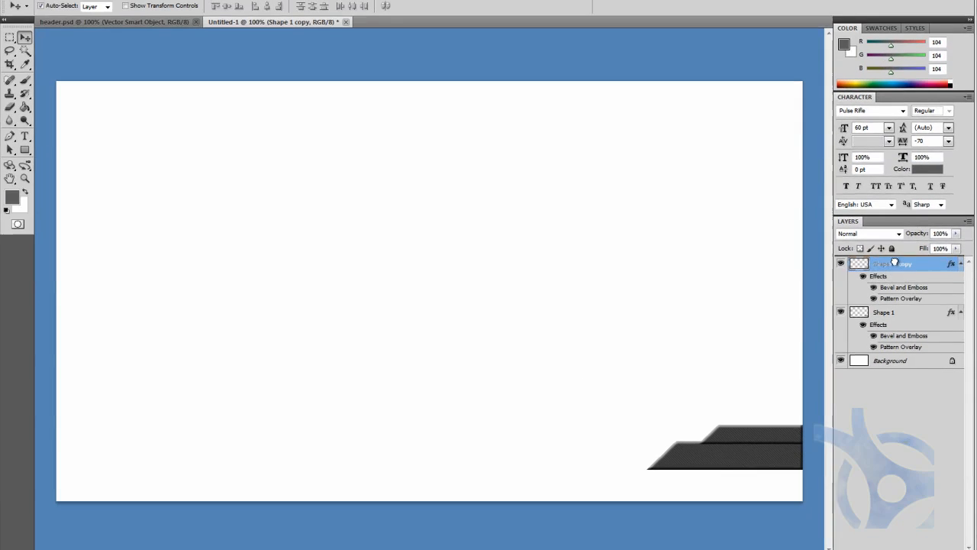
left_click_drag(895, 263, 893, 356)
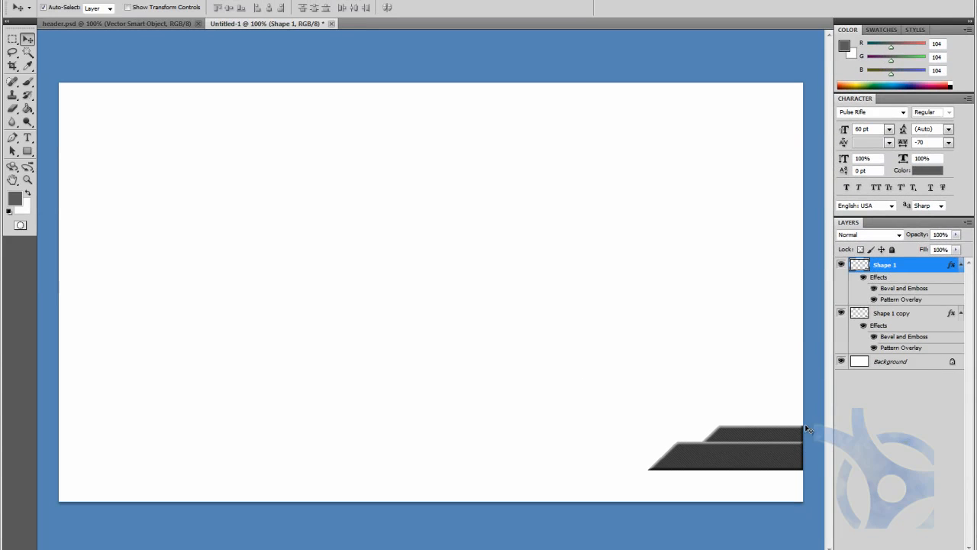
left_click(794, 431)
key("Up")
key("Up")
key("Down")
key("Down")
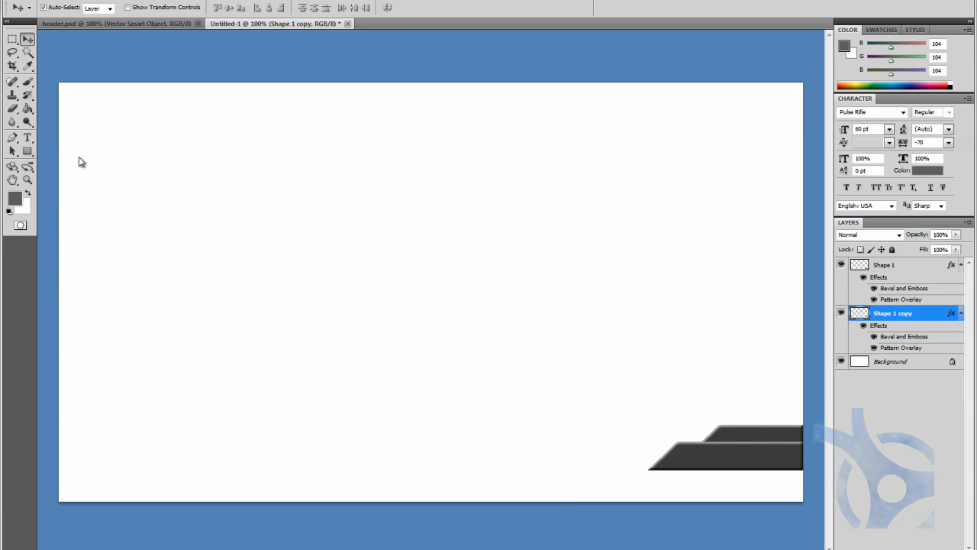
Add the text AcidicDesignsHD over the banners
left_click(27, 137)
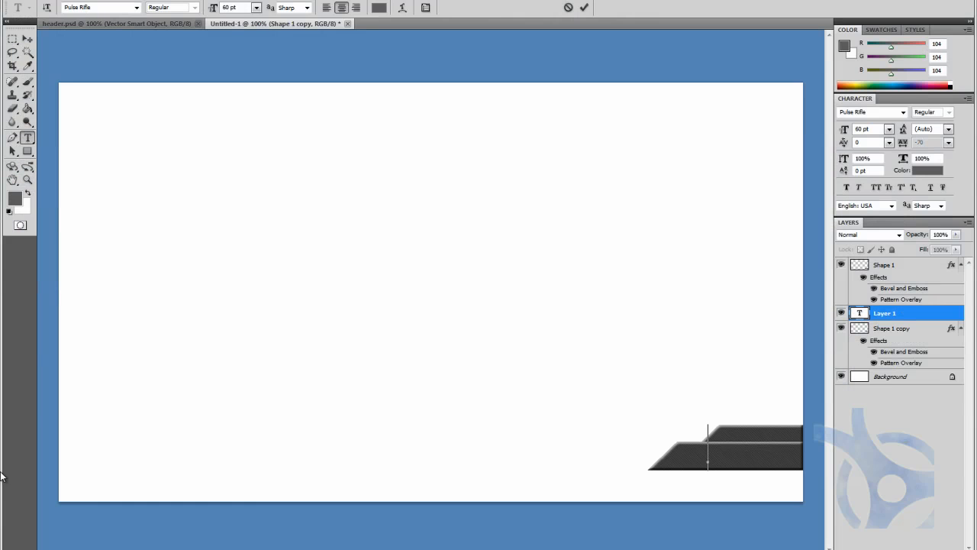
type("Admindesigners")
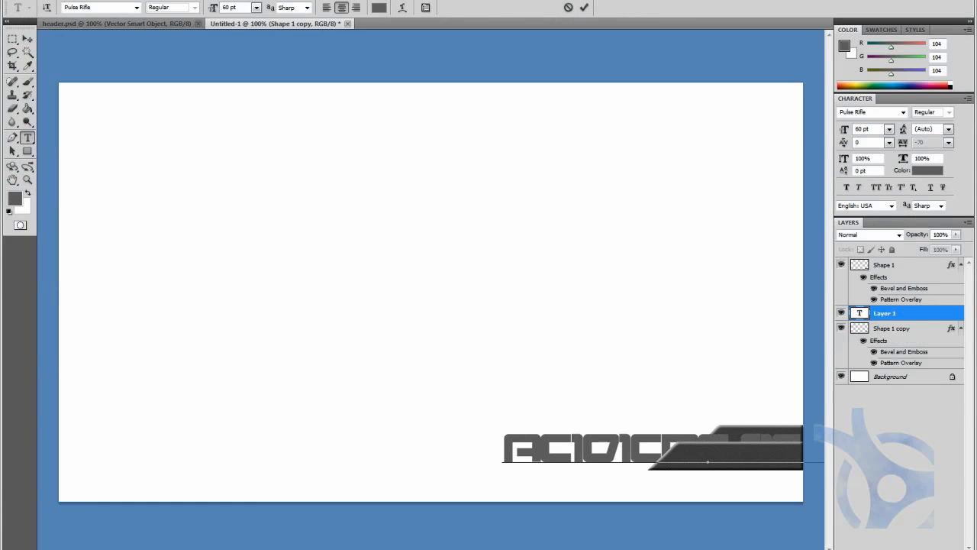
left_click(28, 38)
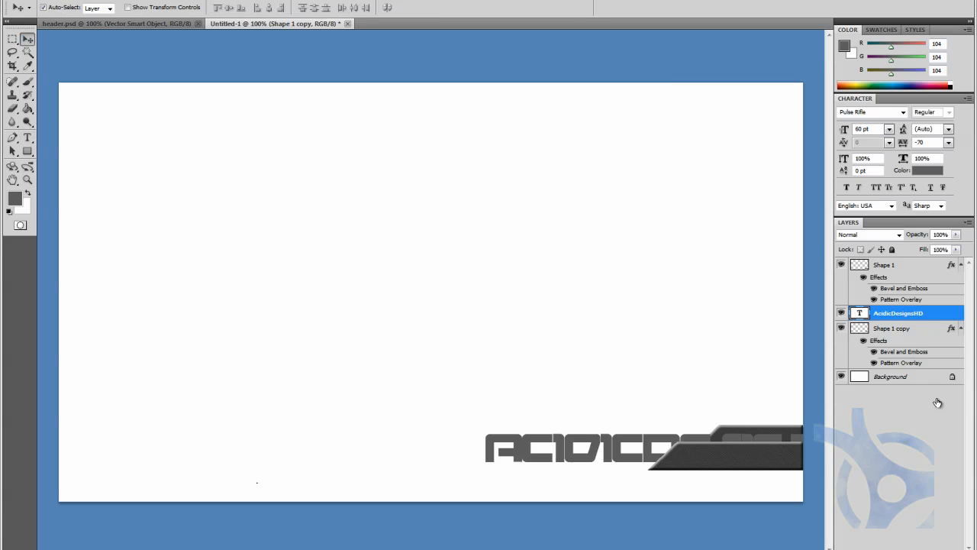
Recolor the AcidicDesignsHD text light grey and set its font size to 22 pt
left_click(930, 174)
left_click_drag(525, 35, 503, 37)
left_click(774, 8)
mouse_move(844, 129)
left_mouse_down()
mouse_move(814, 131)
mouse_move(846, 133)
left_mouse_up()
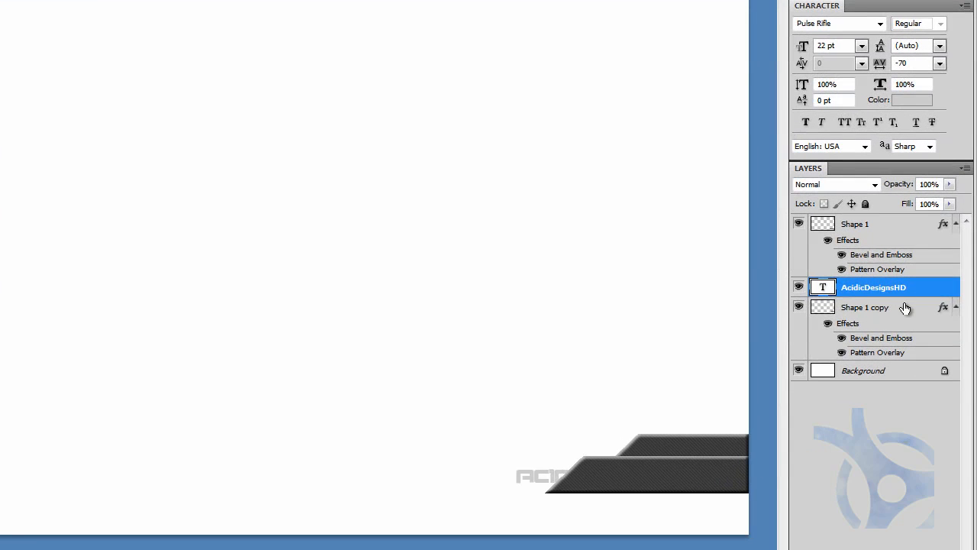
Bring the text layer above Shape 1 and fit the text onto the lower banner at 18 pt
left_click_drag(878, 287, 832, 218)
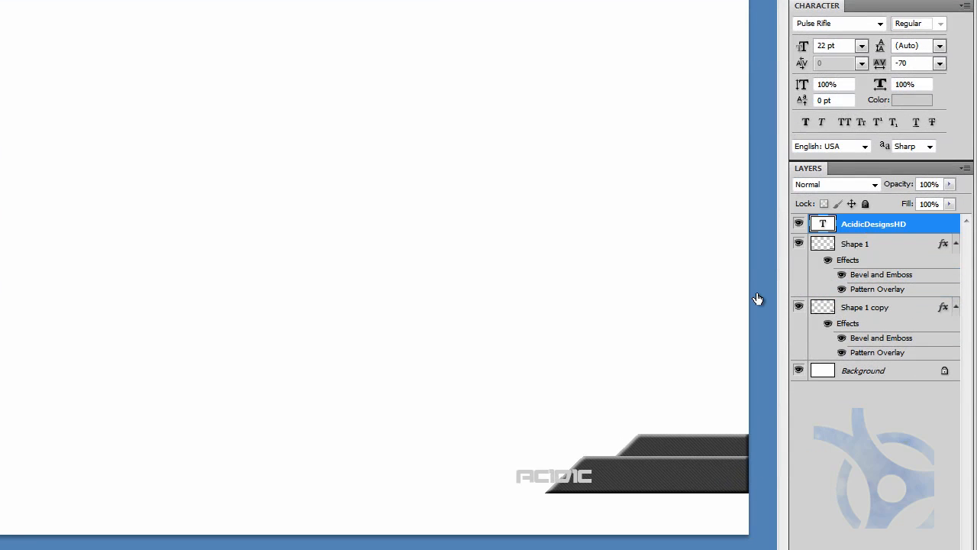
left_click_drag(804, 48, 797, 52)
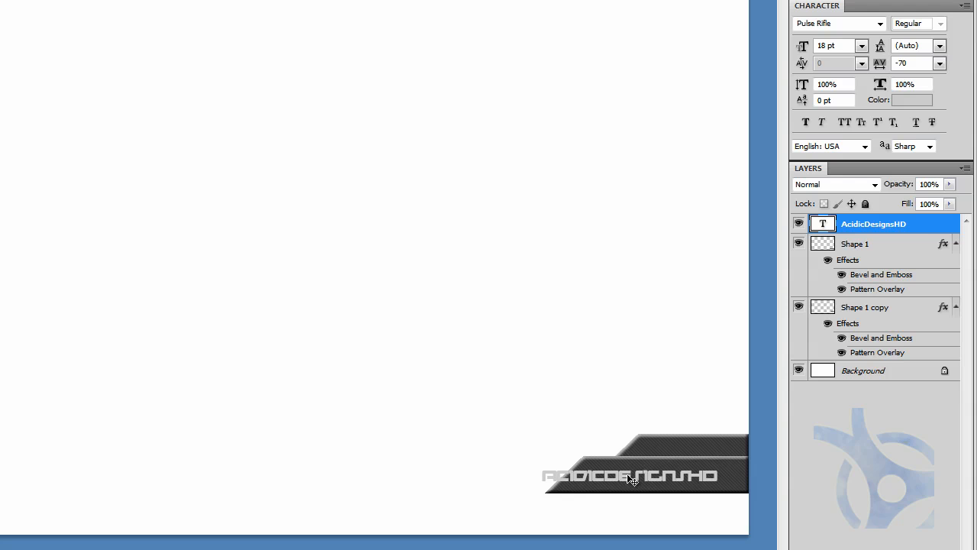
left_click_drag(631, 479, 658, 478)
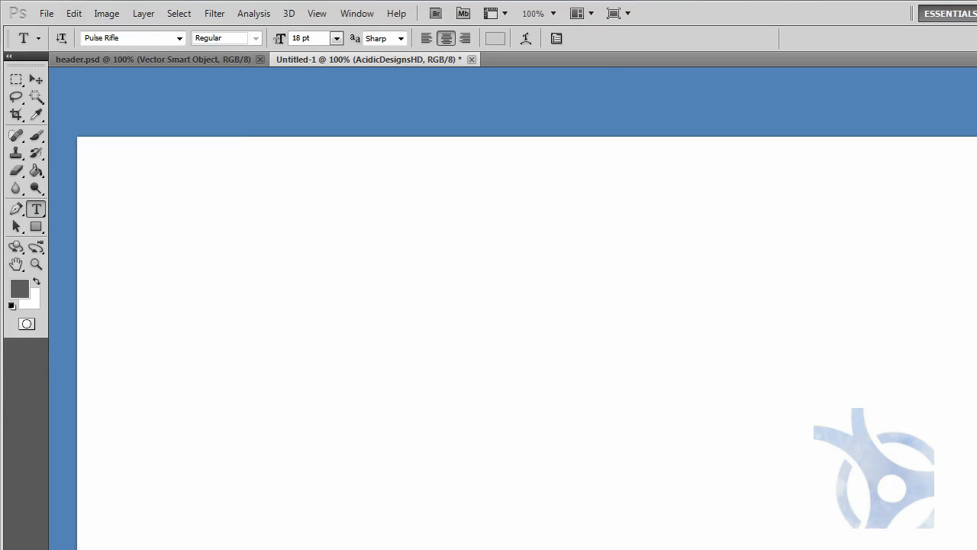
Replace the banner text with the channel owner's username, sized 16 pt with a tracking of -50
left_click(976, 549)
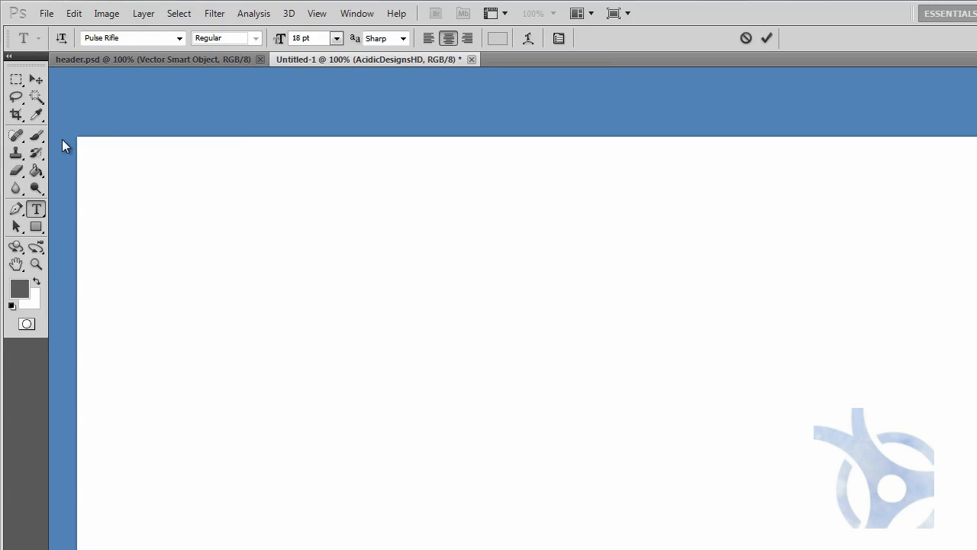
left_click(36, 80)
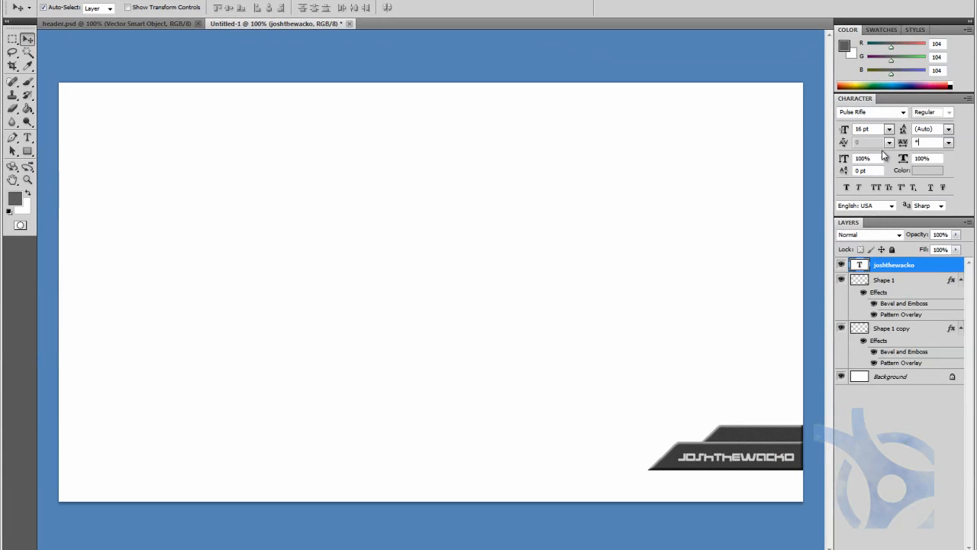
type("-50")
key("Return")
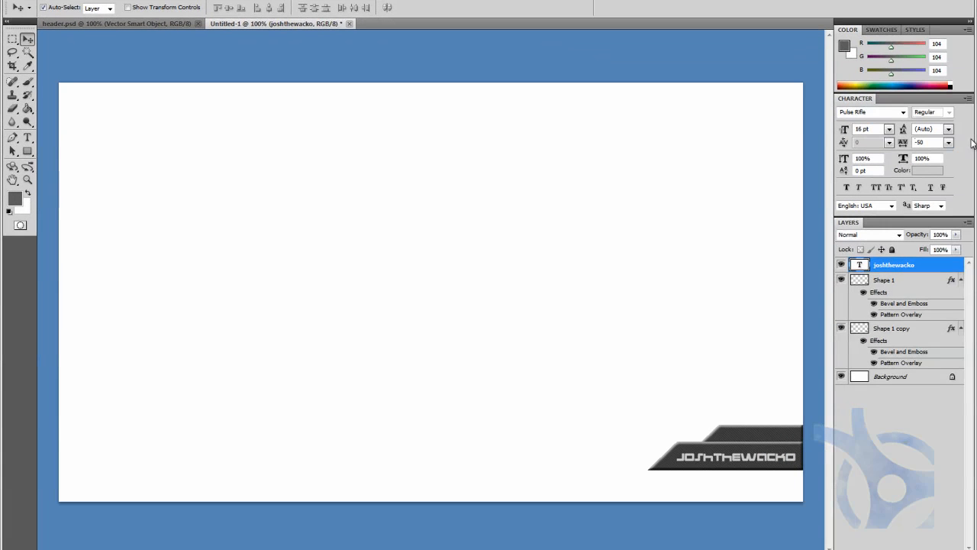
Fill the smaller upper banner on the Shape 1 copy layer with dark red (RGB 152, 4, 4)
left_click(633, 499)
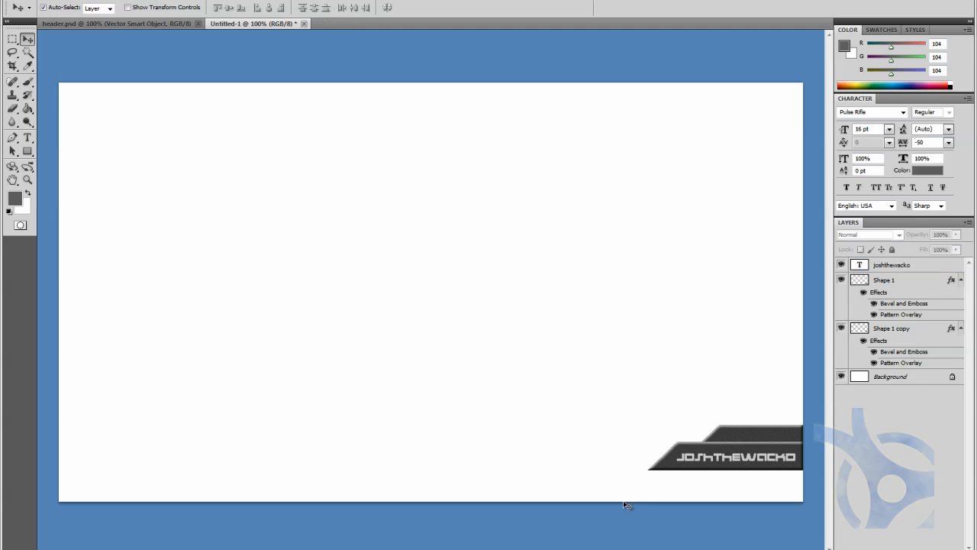
left_click(727, 446)
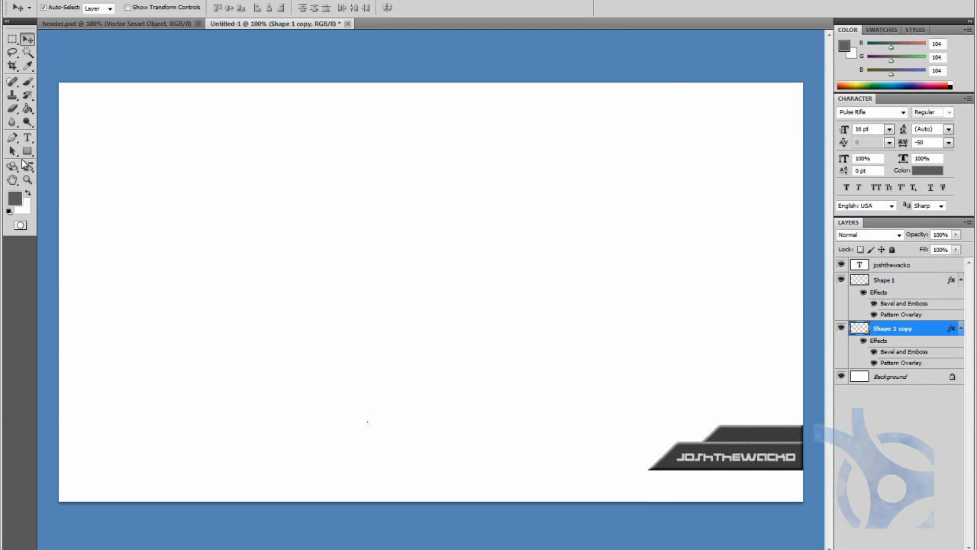
left_click(14, 200)
left_click(782, 6)
left_click(15, 200)
left_click(661, 71)
left_click(801, 7)
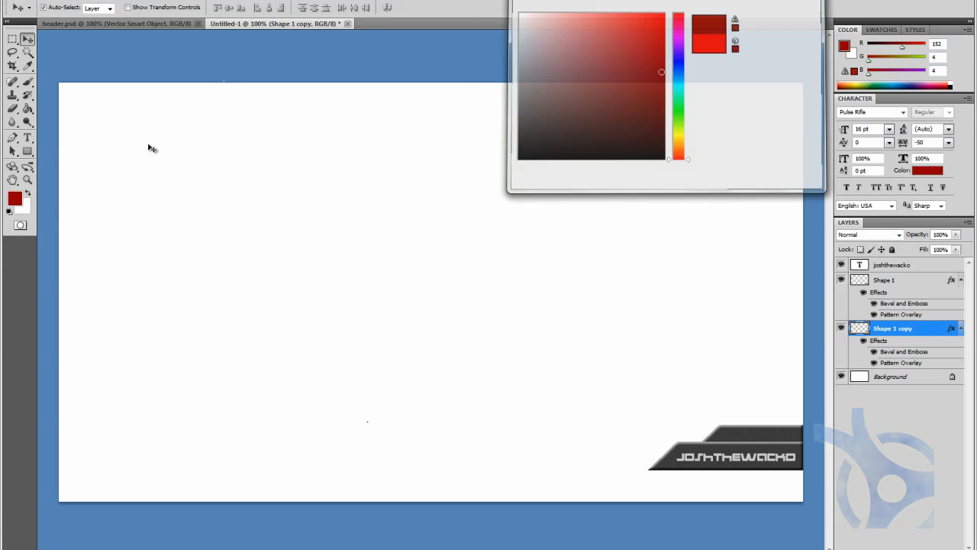
key("g")
left_click(739, 437)
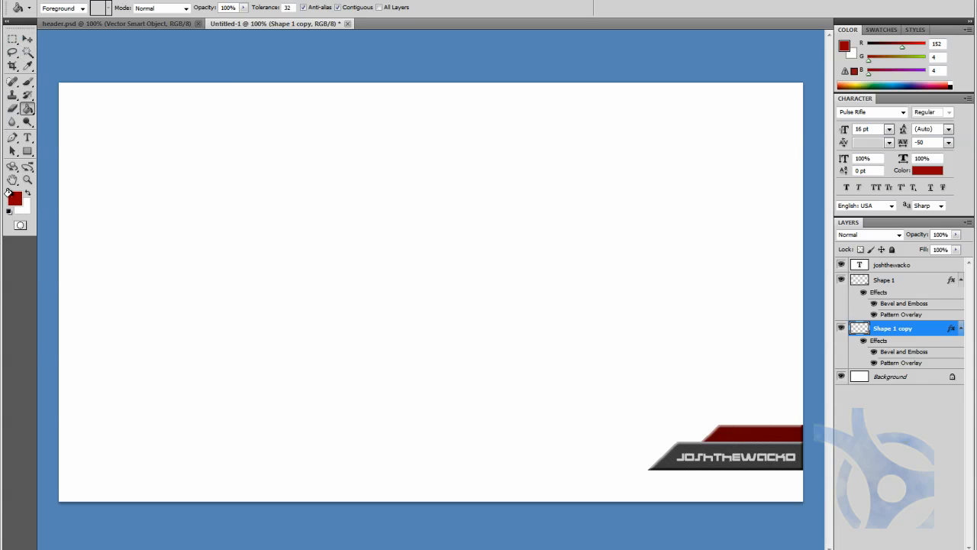
Draw a thin dark red rectangle across the full canvas width, running behind the lower banner at text height
left_click(29, 37)
left_click(28, 150)
left_click_drag(810, 461, 40, 455)
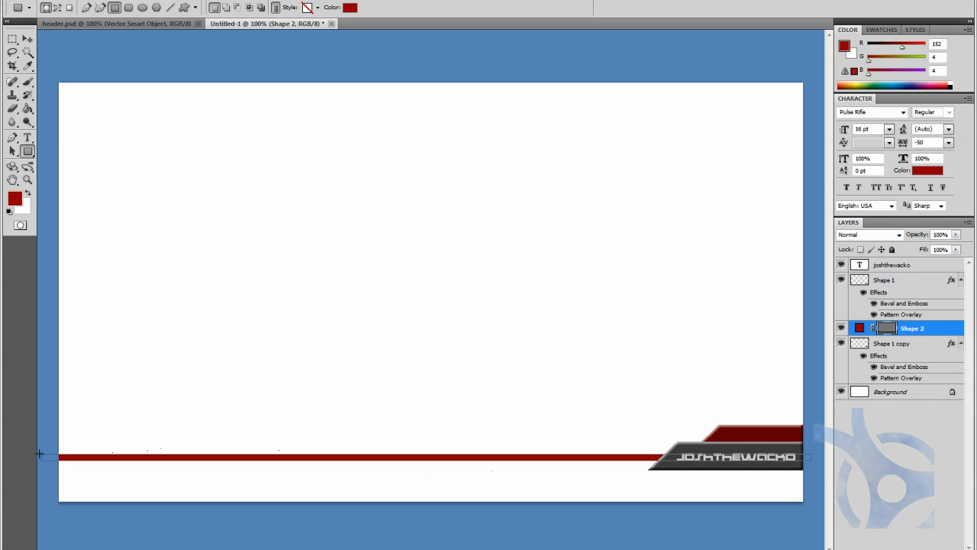
Apply a Pattern Overlay to the thin red bar on the Shape 2 layer, using the pattern of three diagonal black squares
key("v")
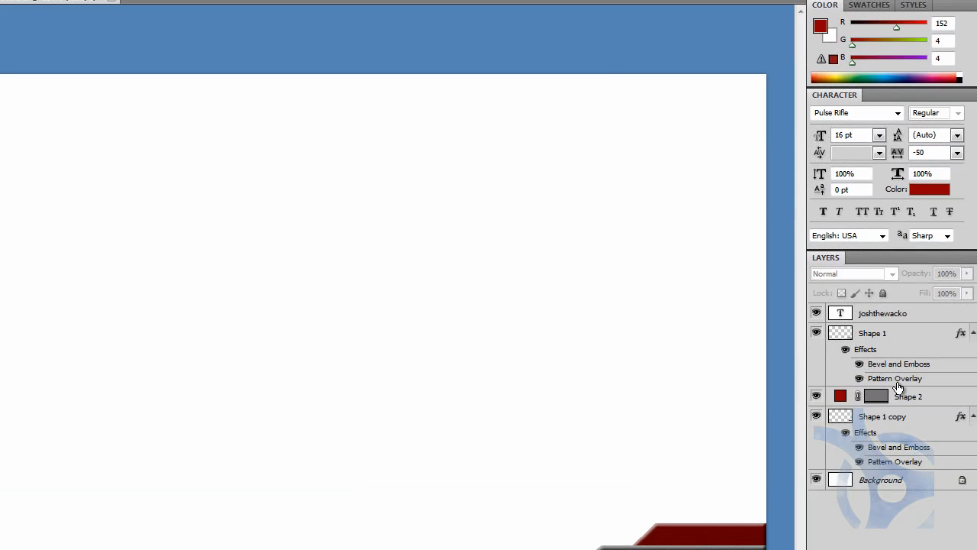
right_click(906, 396)
left_click(859, 45)
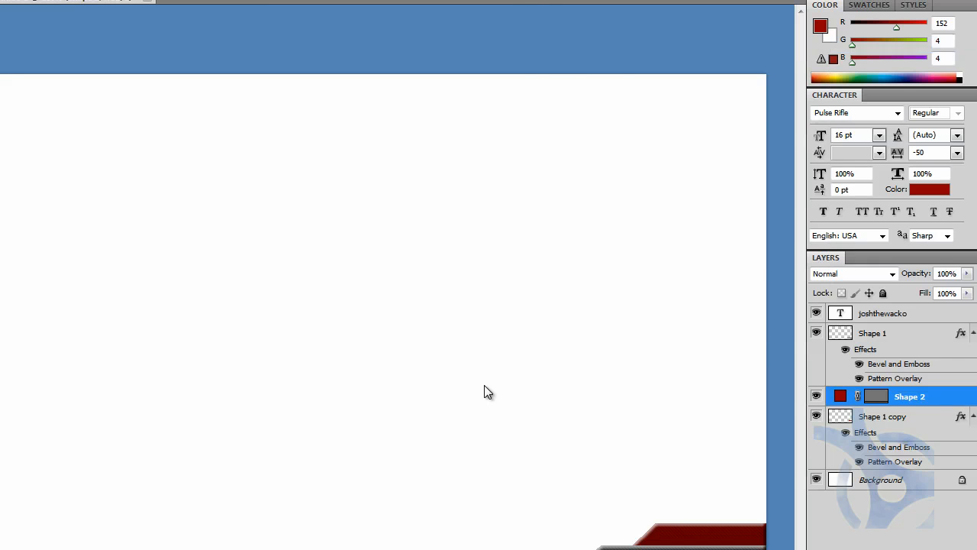
left_click(604, 229)
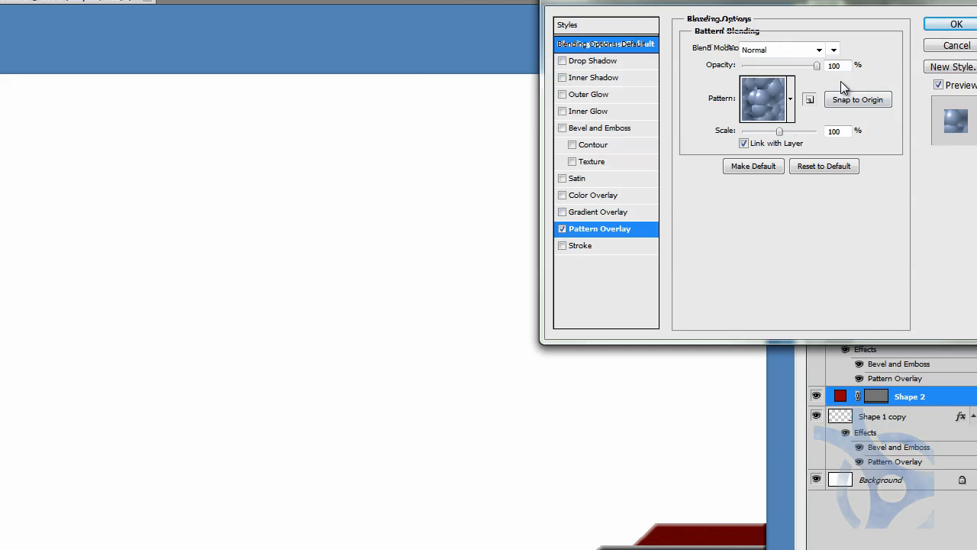
left_click(819, 49)
left_click(748, 52)
left_click(791, 99)
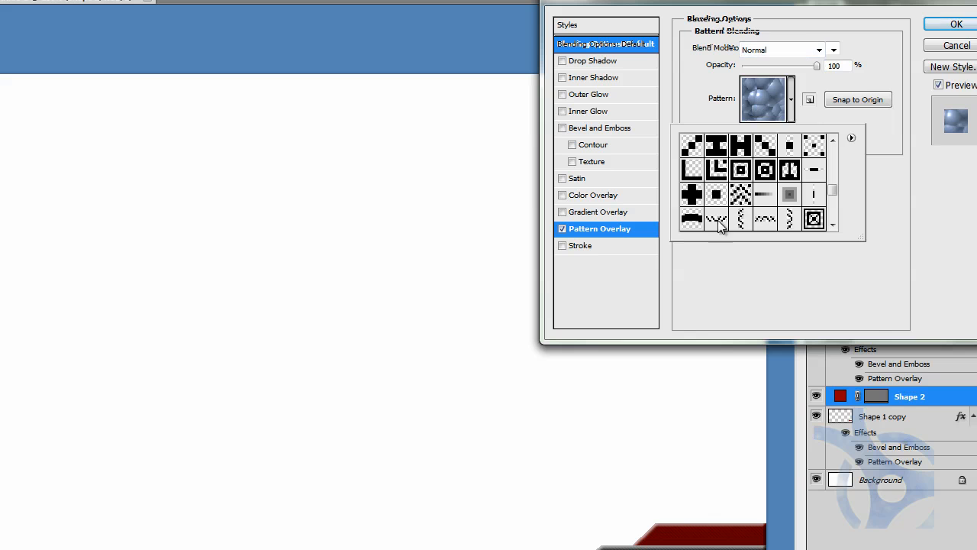
left_click(754, 147)
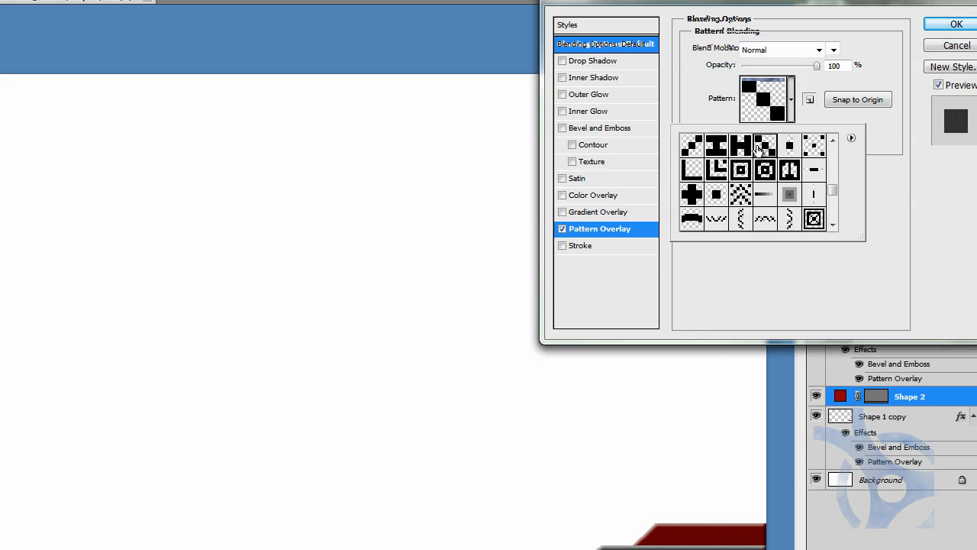
Try a black 3 px stroke positioned inside at 30% opacity on the thin red bar
left_click(573, 247)
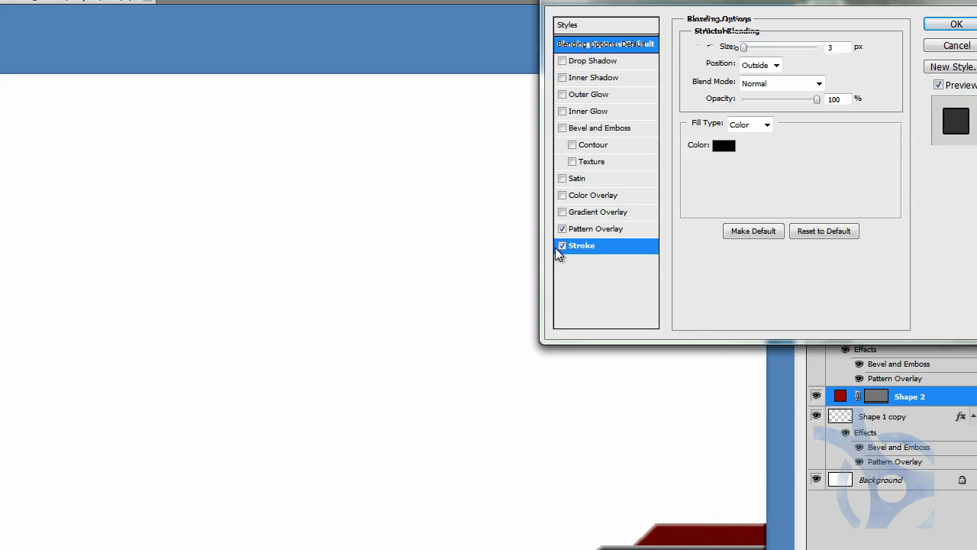
left_click_drag(777, 99, 764, 100)
left_click(776, 65)
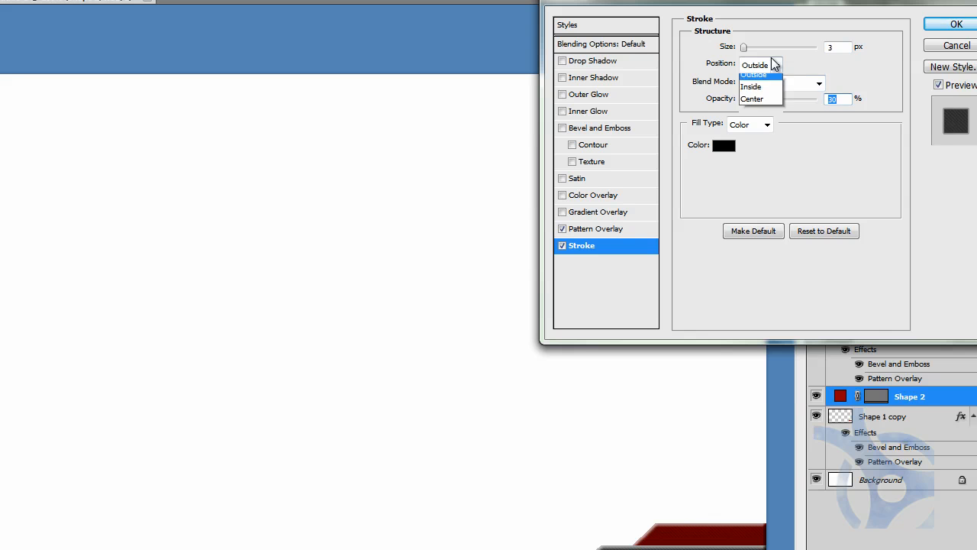
left_click(754, 92)
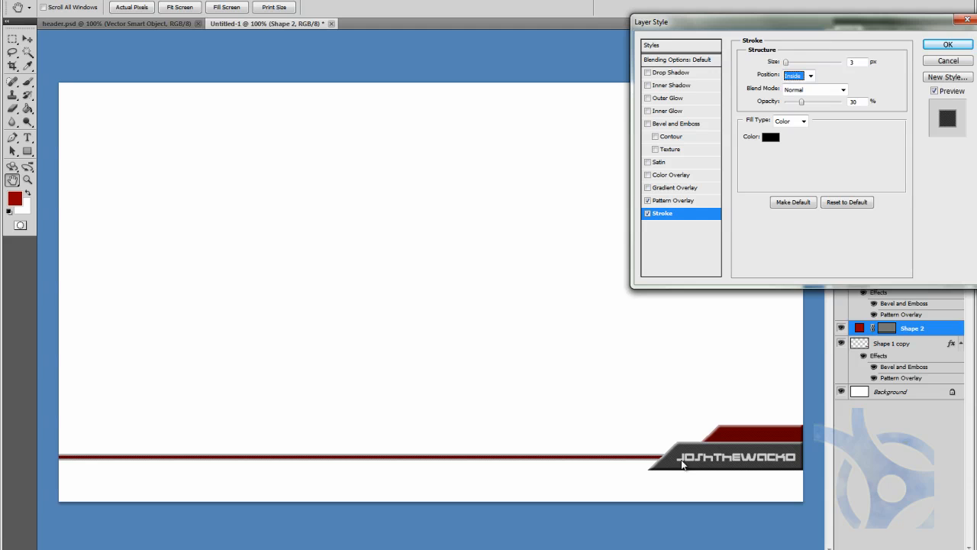
left_click(647, 213)
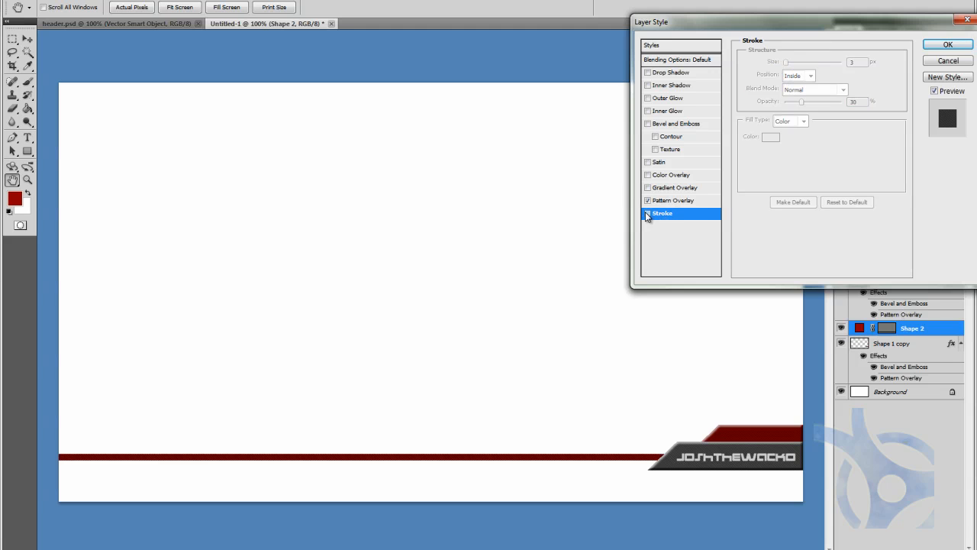
Add a drop shadow with the default settings to the thin red bar and apply the layer style
left_click(665, 73)
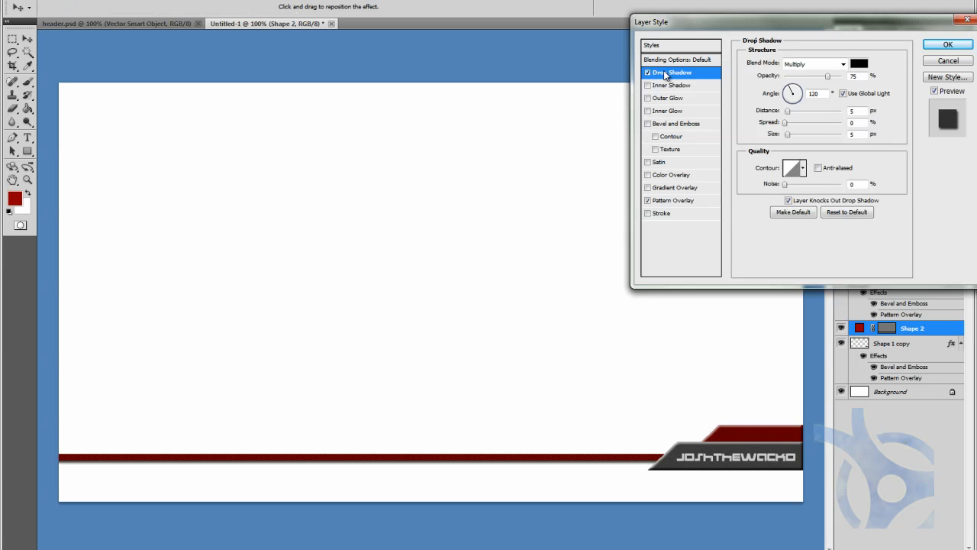
left_click(946, 45)
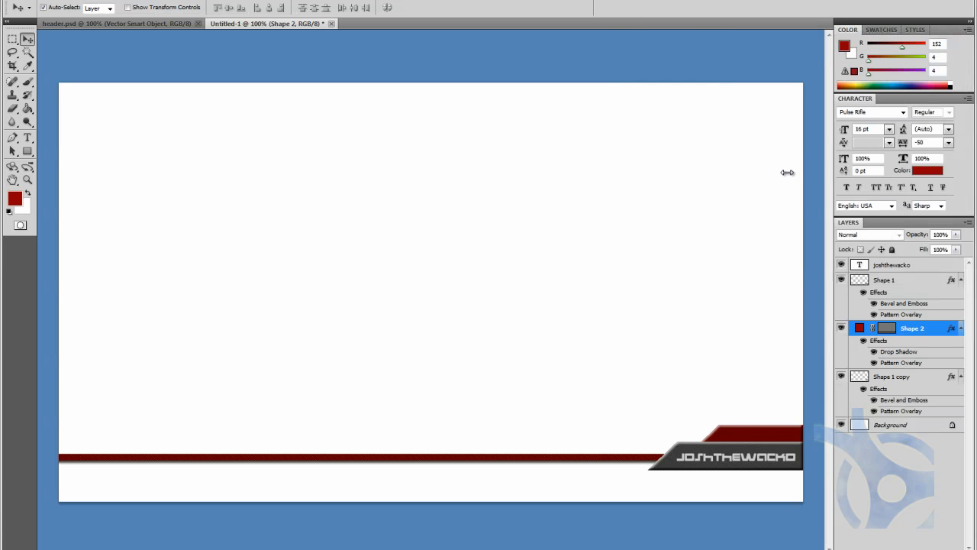
Convert the locked Background into a regular layer and delete it to leave the canvas transparent
double_click(901, 426)
key("Return")
key("Delete")
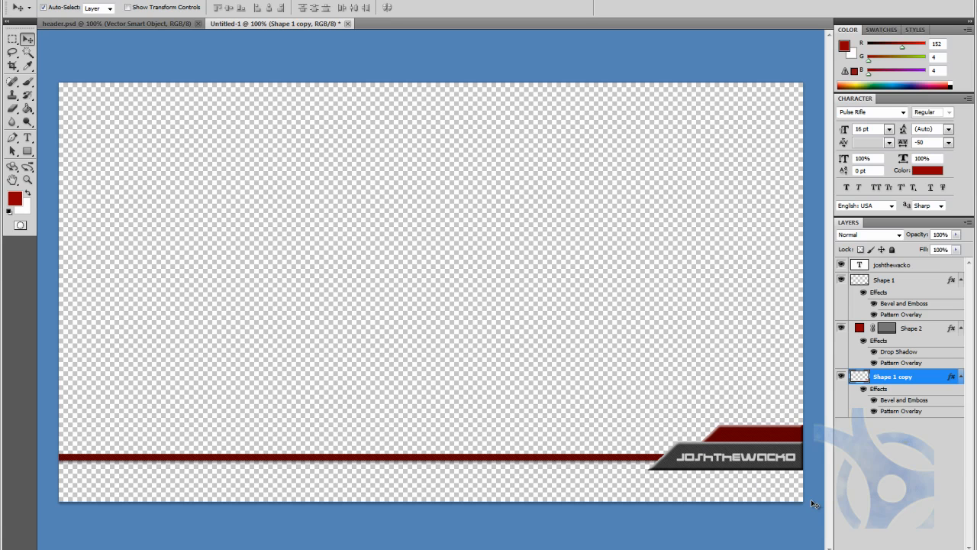
Try to move all the layers of the graphic down together
key("ctrl+alt+a")
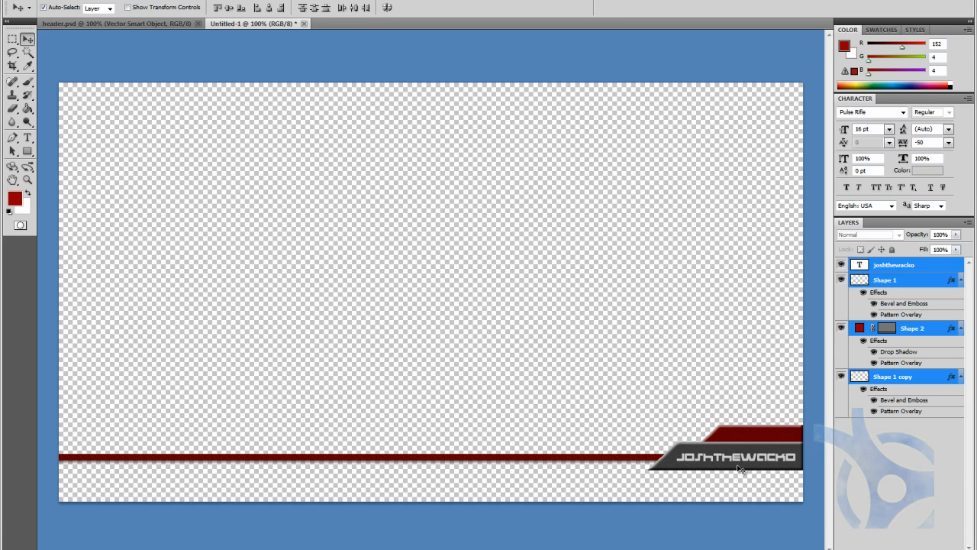
left_click_drag(736, 469, 740, 486)
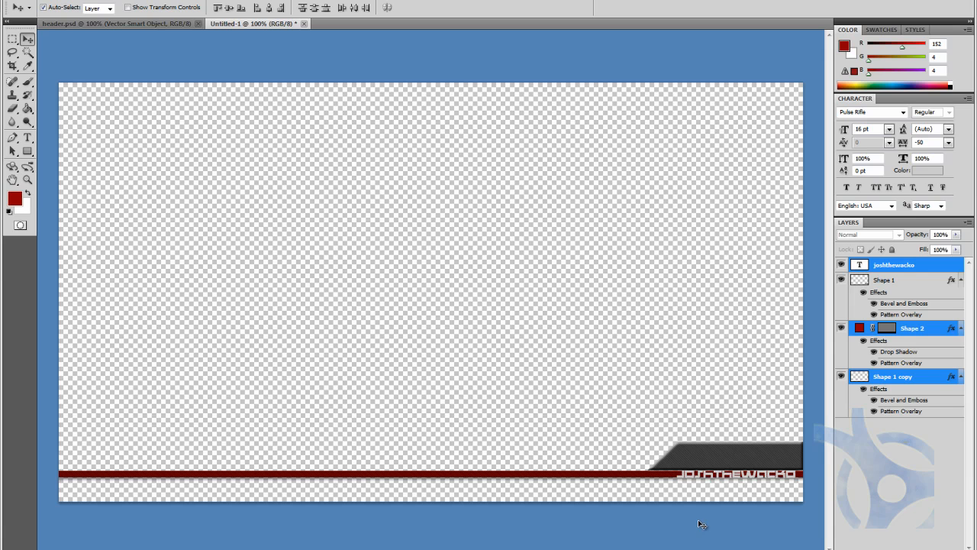
key("ctrl+z")
left_click(906, 280, "shift")
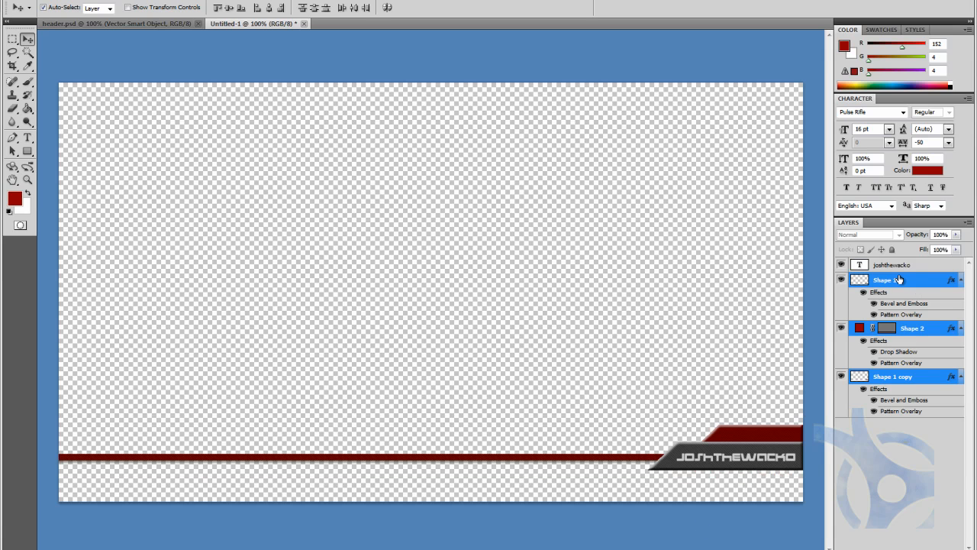
left_click_drag(777, 444, 777, 462)
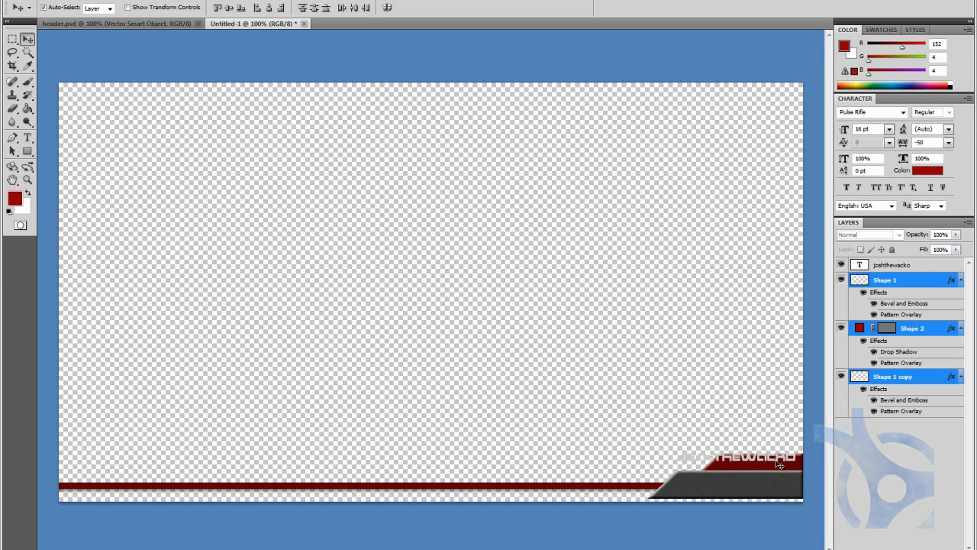
key("ctrl+z")
Move the text layer and all three shape layers together down to just above the canvas's bottom edge, keeping their alignment
left_click(877, 267, "shift")
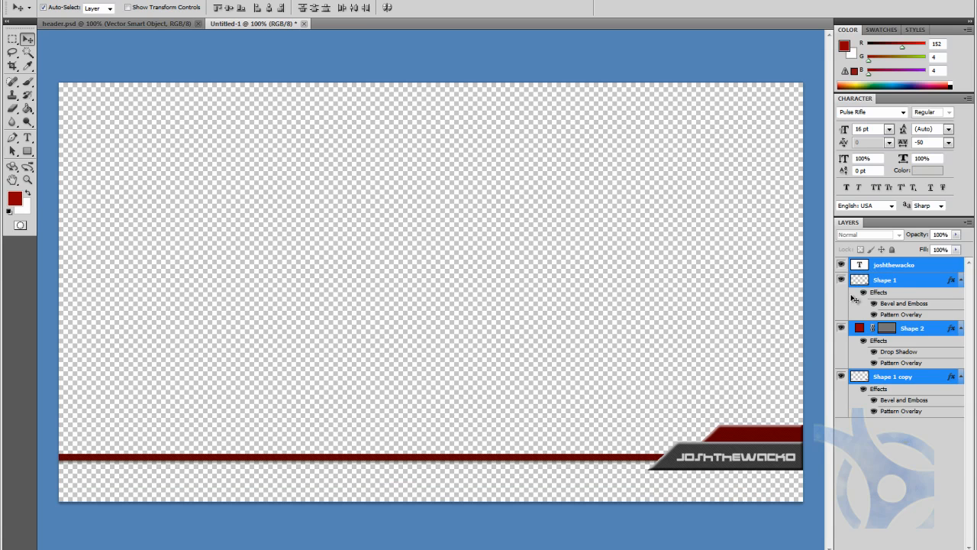
left_click_drag(722, 462, 722, 494)
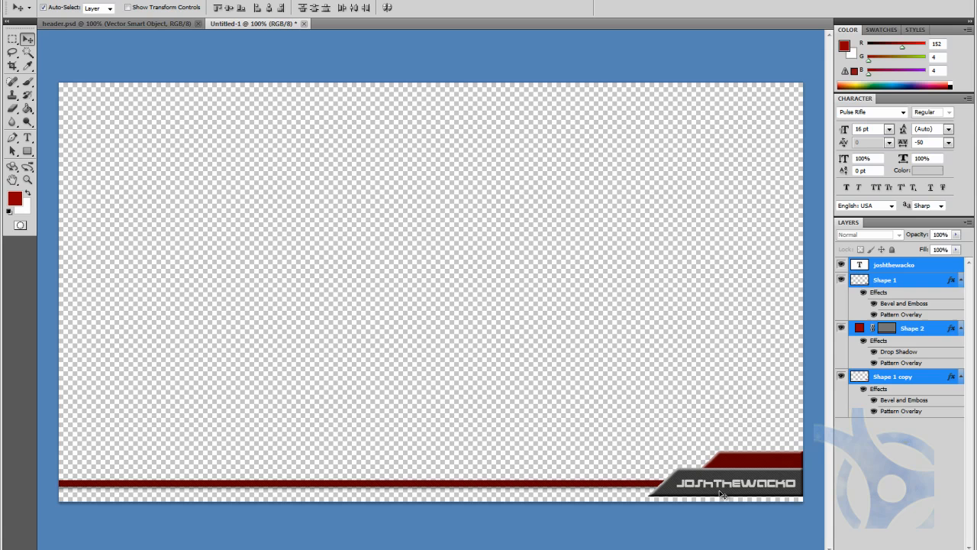
left_click(661, 522)
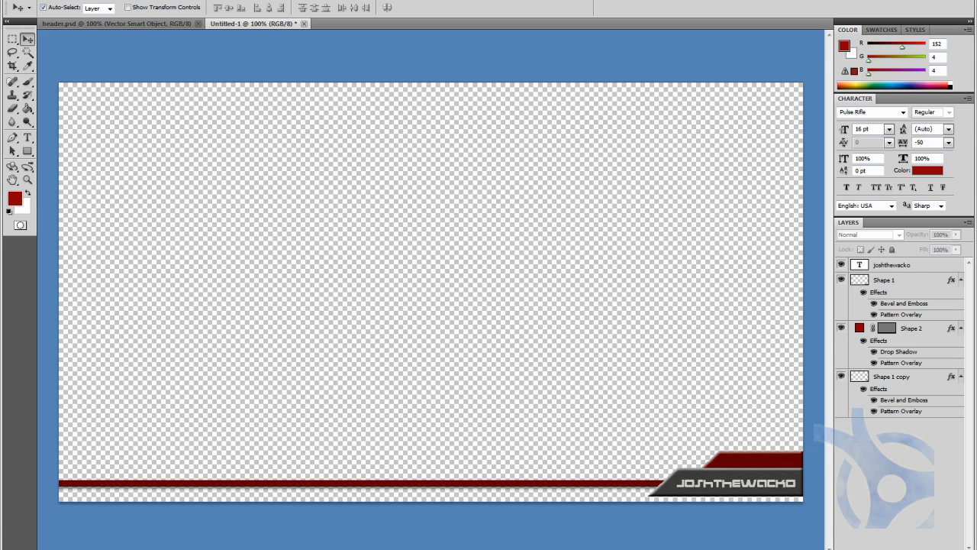
Duplicate the two slanted banner layers, Shape 1 and Shape 1 copy, within the same document, leaving out the red bar
left_click(929, 328)
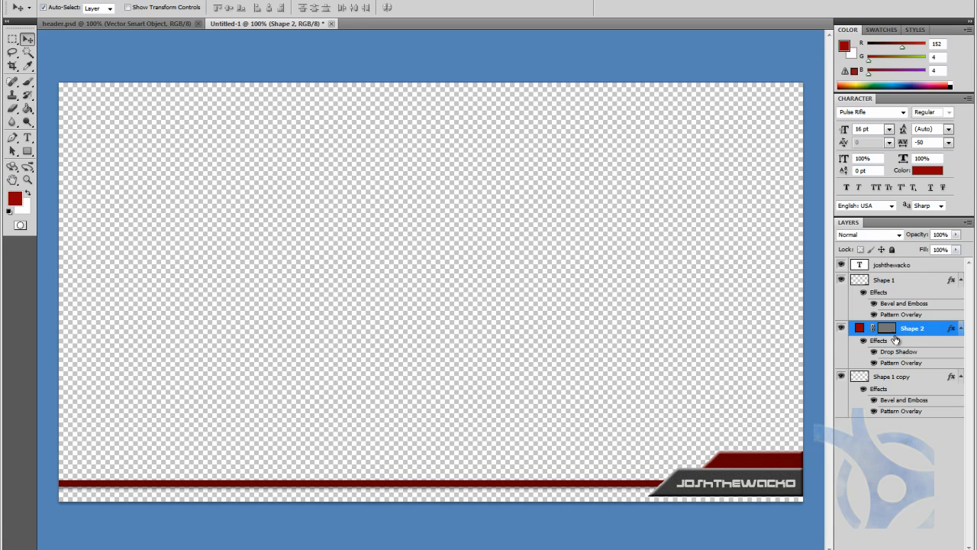
left_click(898, 377)
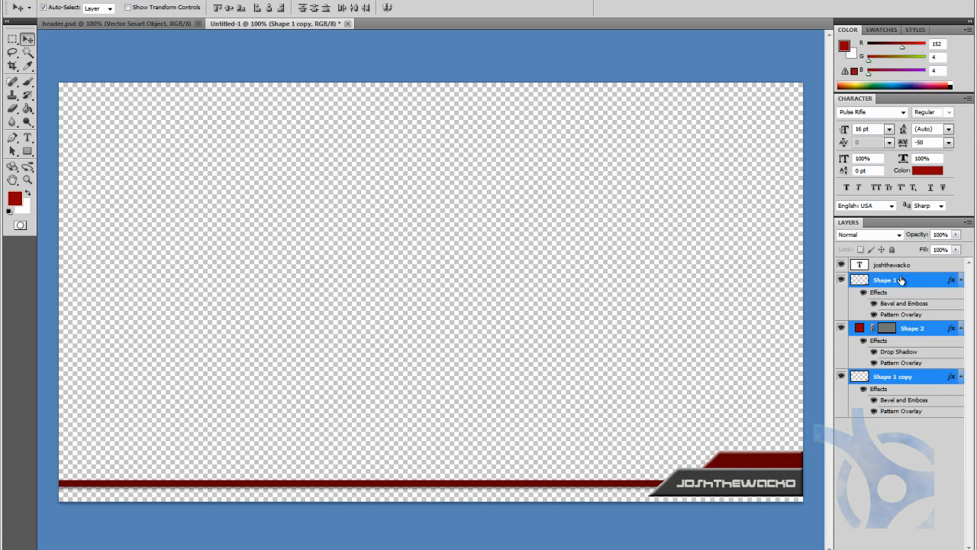
left_click(901, 280, "shift")
right_click(900, 282)
key("Escape")
left_click(916, 329, "ctrl")
right_click(907, 284)
left_click(893, 333)
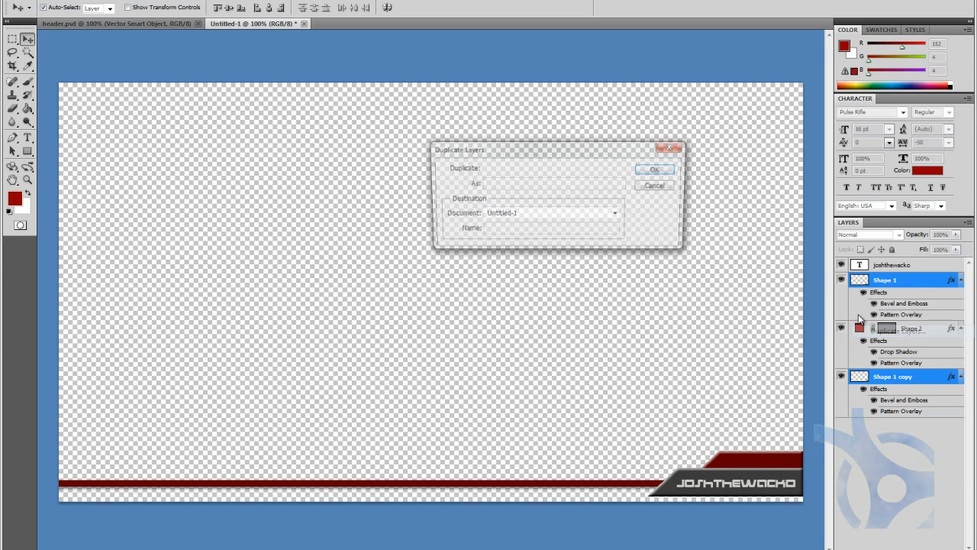
left_click(654, 172)
Flip the duplicated banners horizontally and move them to the left edge of the canvas, level with the originals
left_click(58, 1)
mouse_move(124, 216)
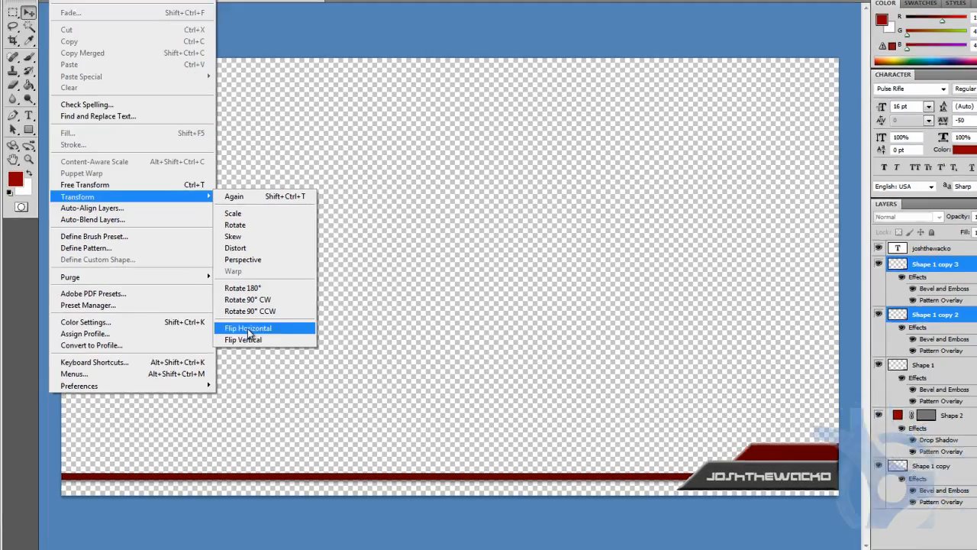
left_click(294, 342)
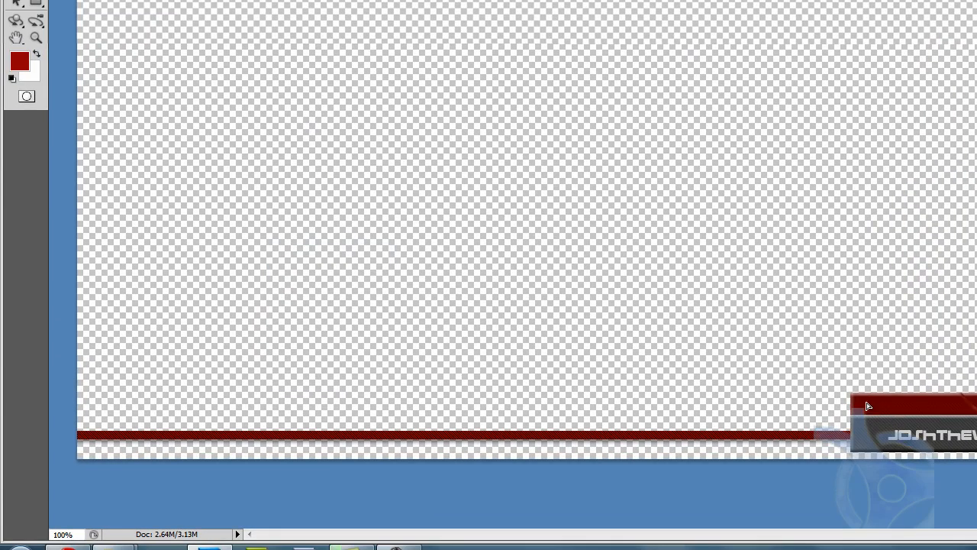
left_click_drag(867, 405, 96, 429)
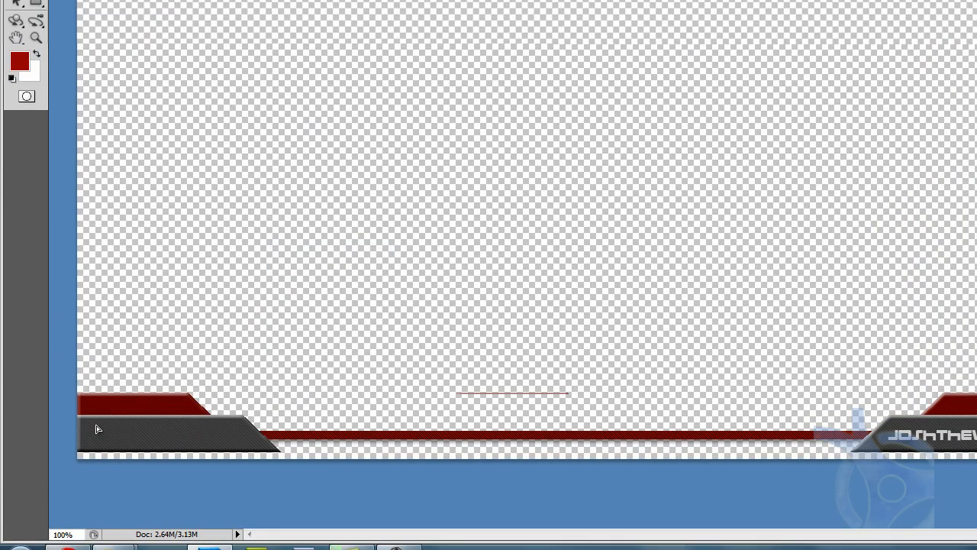